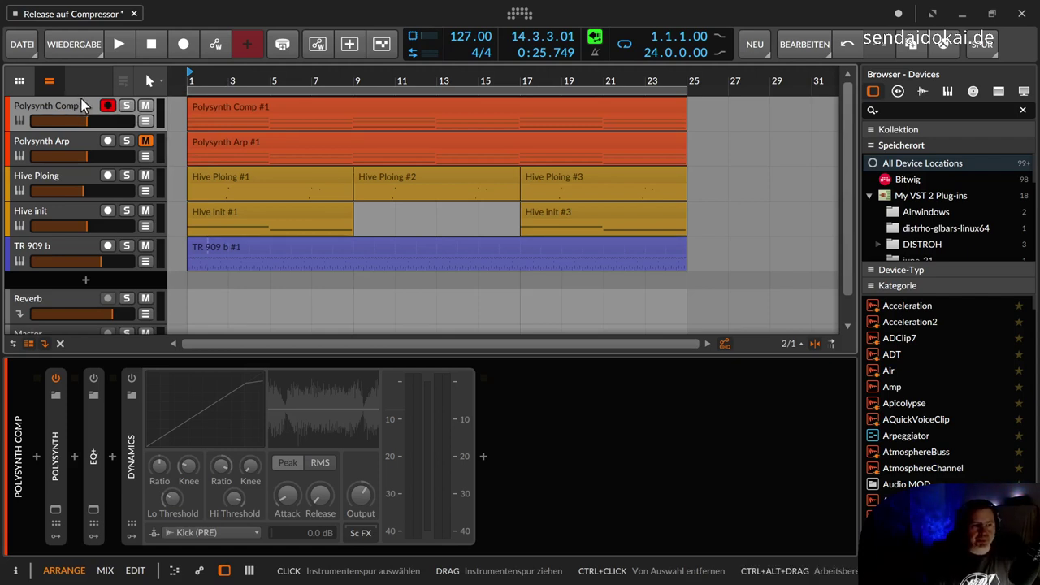
# Audition the arrangement without compression and switch on the Dynamics device on the Polysynth Comp track.
pyautogui.press('space')
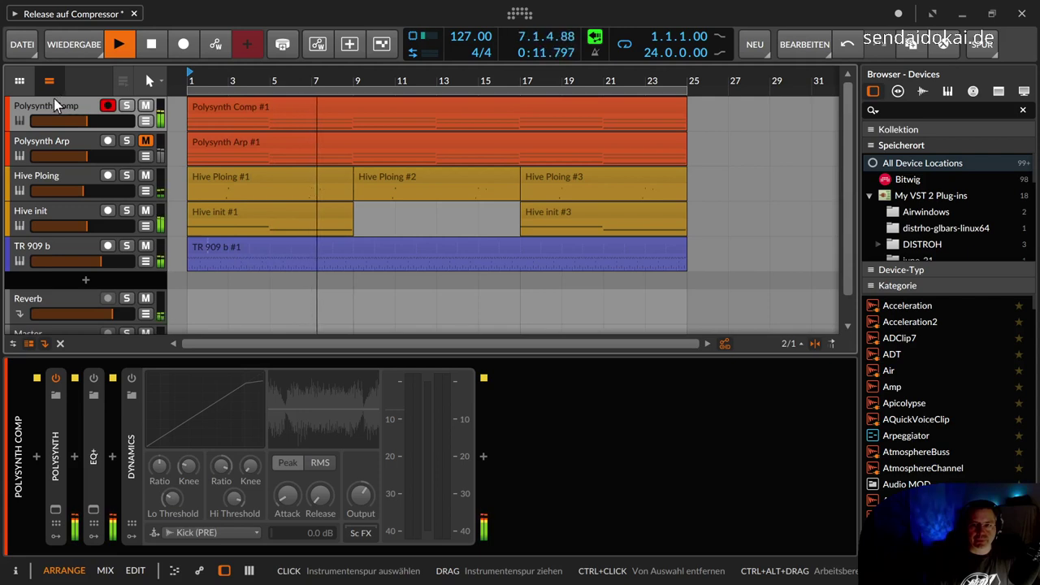
pyautogui.press('space')
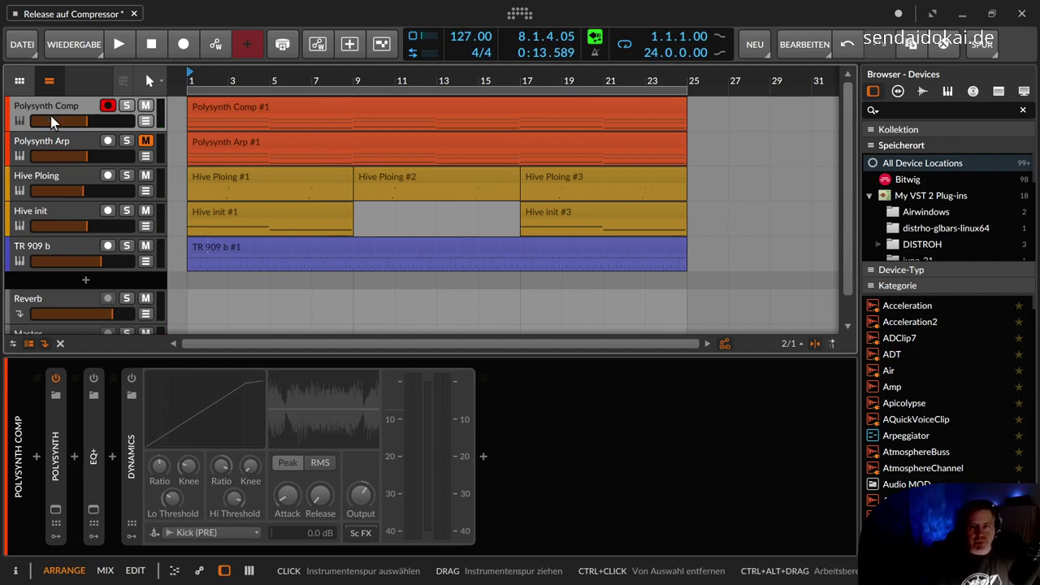
pyautogui.click(133, 379)
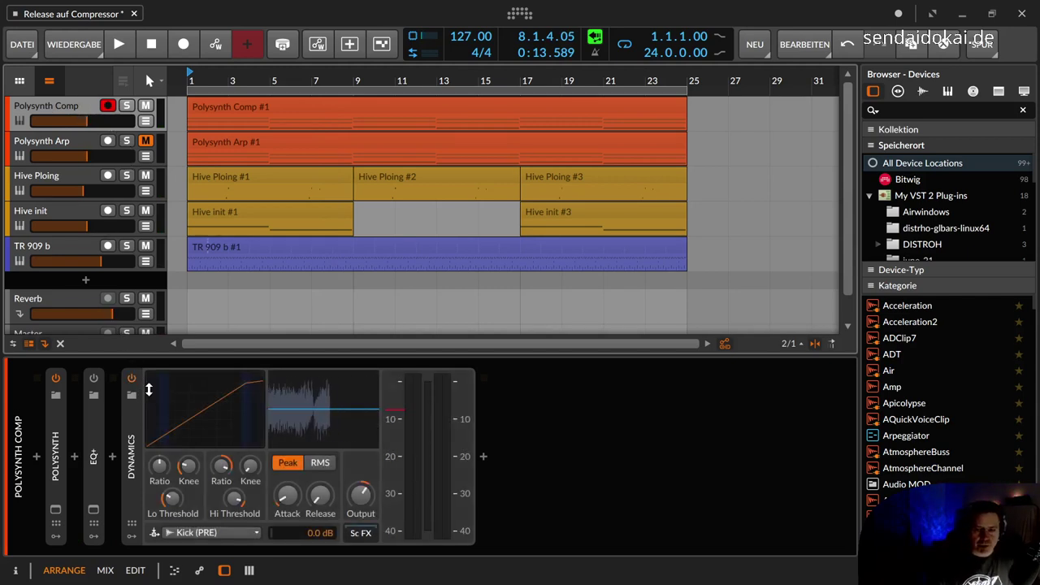
# Set the Dynamics sidechain source to Kick (PRE) from the TR 909 - Tencho chains of the TR 909 b track.
pyautogui.click(196, 533)
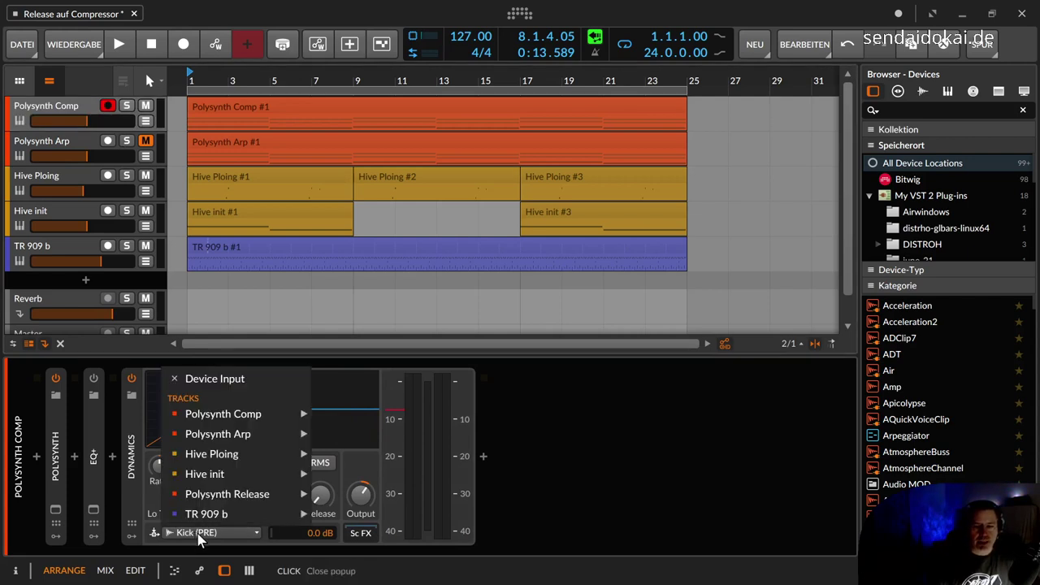
pyautogui.moveTo(268, 494)
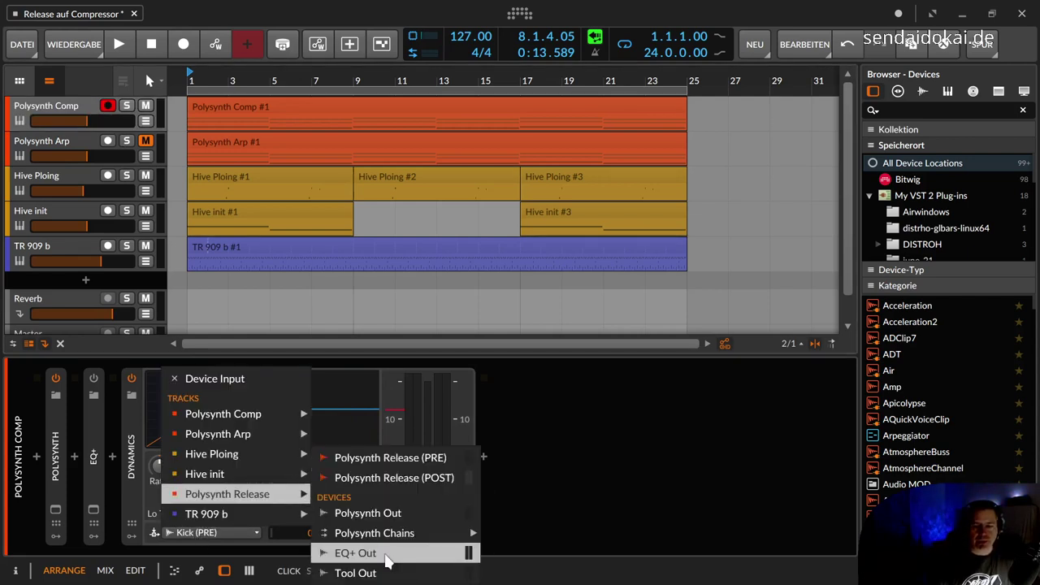
pyautogui.moveTo(267, 512)
pyautogui.moveTo(421, 574)
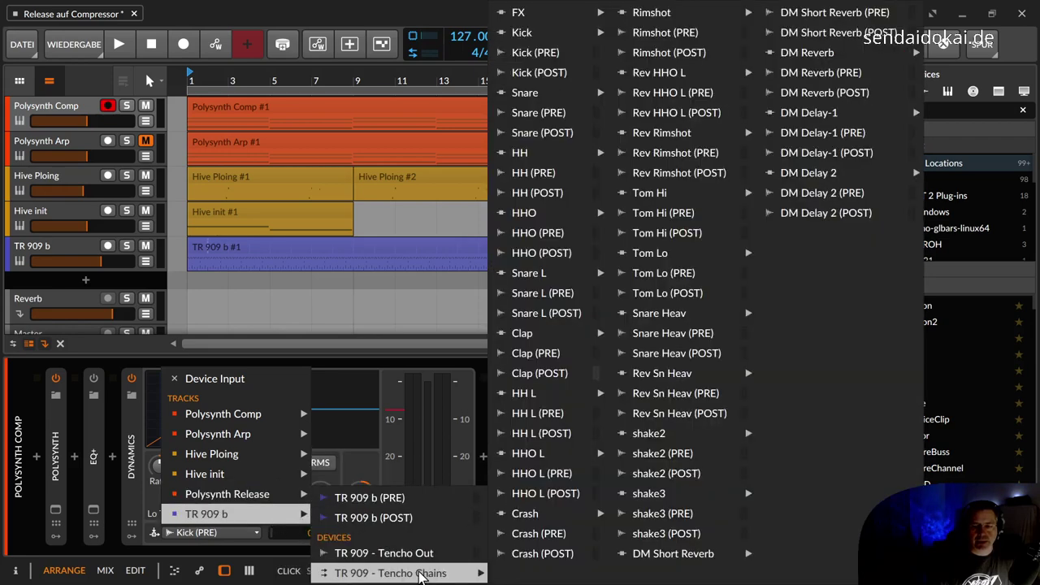
pyautogui.click(567, 53)
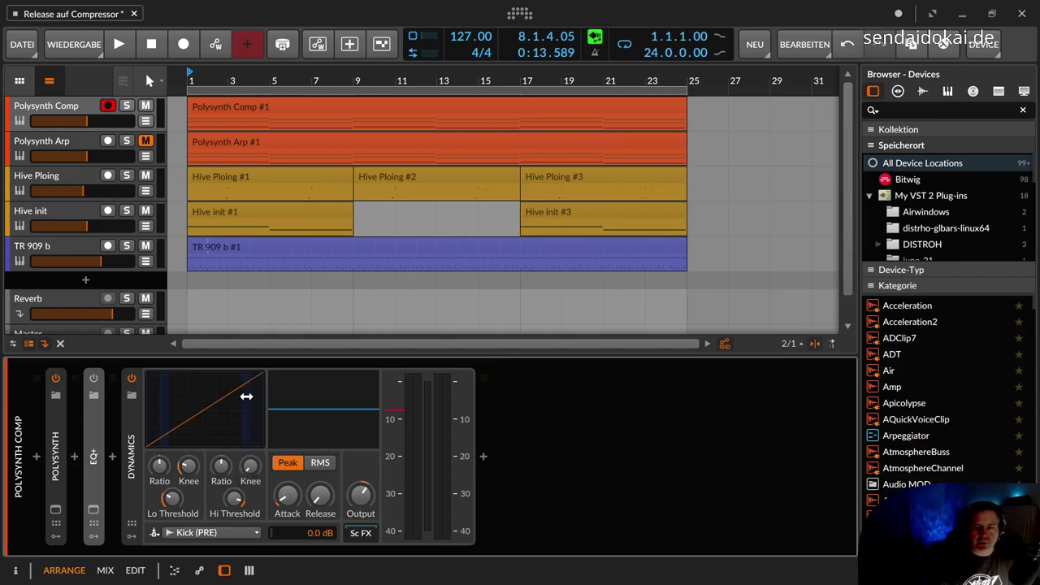
# Lower the Dynamics high threshold to about -14.3 dB, auditioning the arrangement in between.
pyautogui.moveTo(246, 396)
pyautogui.mouseDown()
pyautogui.moveTo(216, 397)
pyautogui.moveTo(226, 397)
pyautogui.mouseUp()
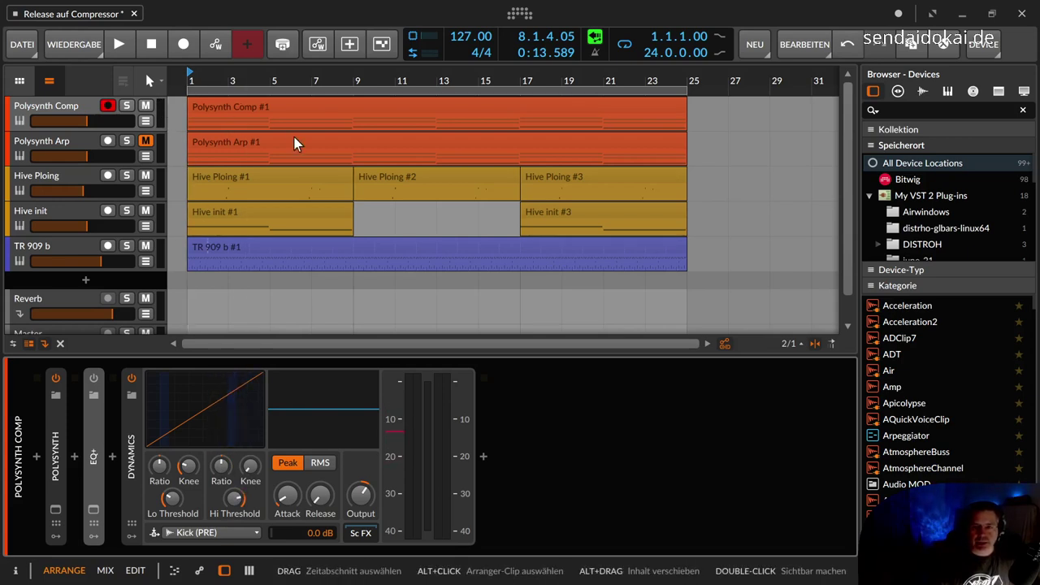
pyautogui.press('space')
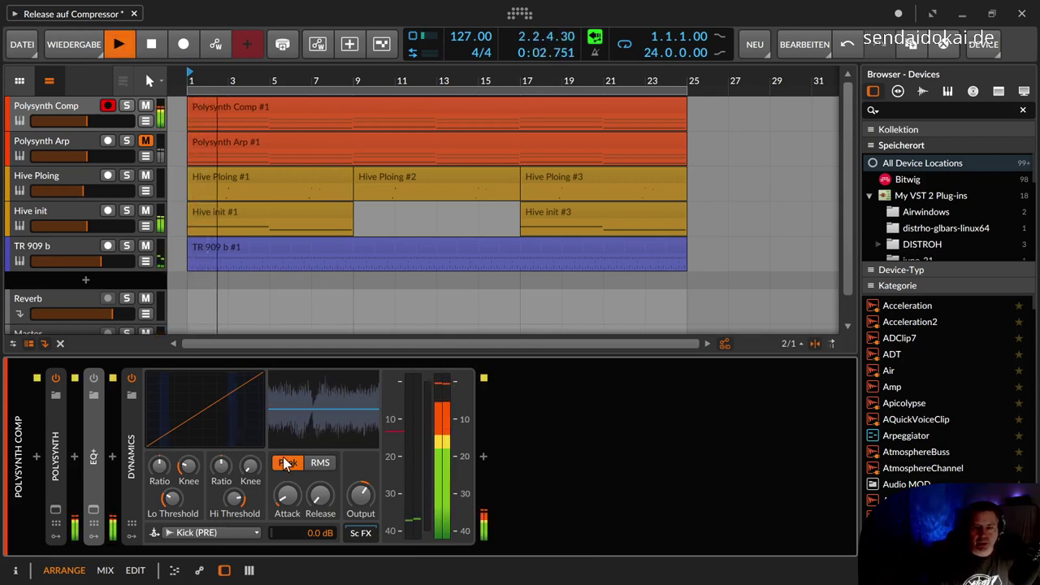
pyautogui.press('space')
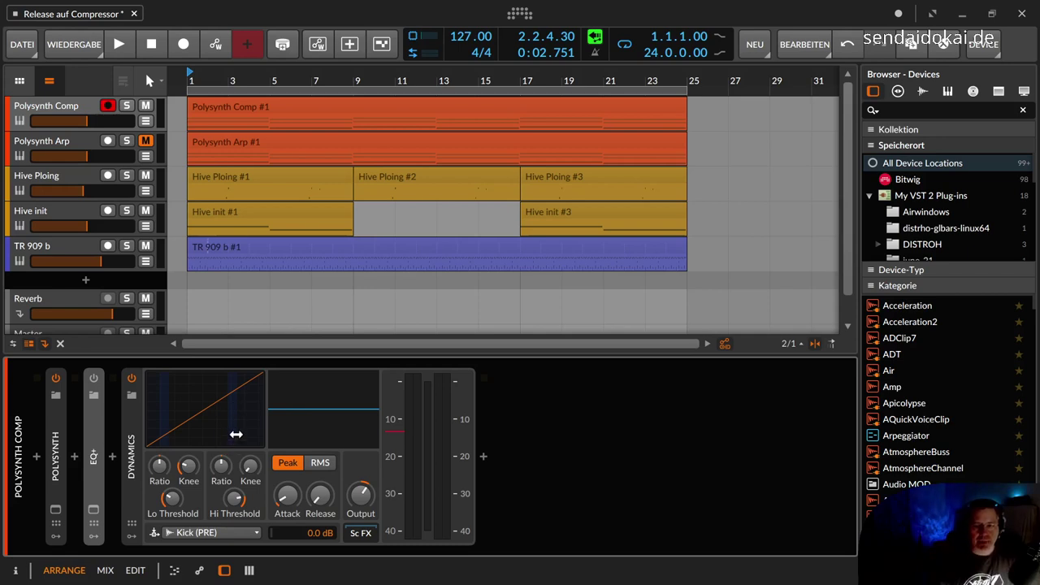
pyautogui.moveTo(235, 434)
pyautogui.mouseDown()
pyautogui.moveTo(248, 435)
pyautogui.moveTo(220, 435)
pyautogui.moveTo(232, 434)
pyautogui.mouseUp()
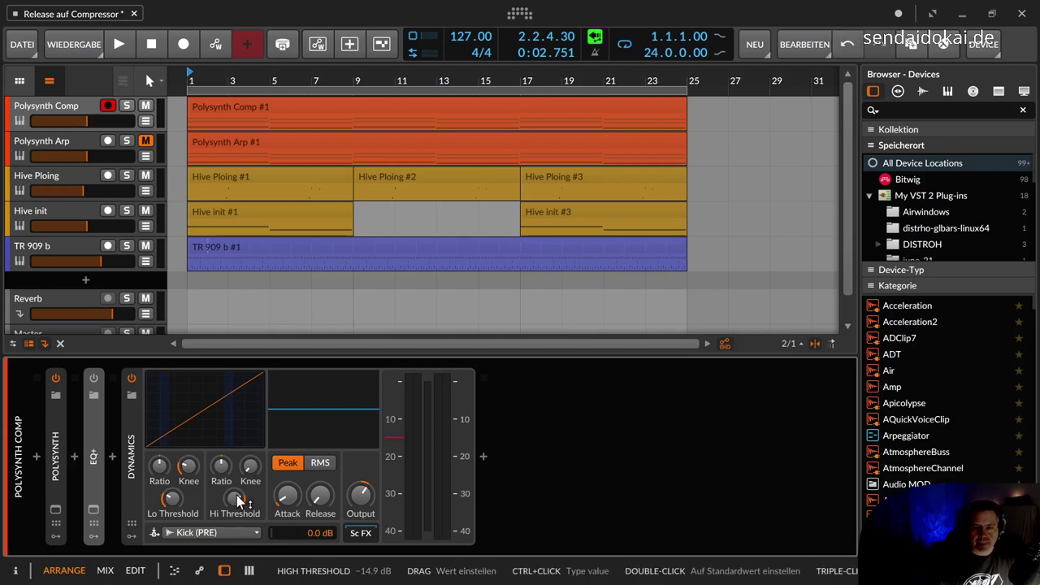
pyautogui.moveTo(238, 502); pyautogui.dragTo(238, 493)
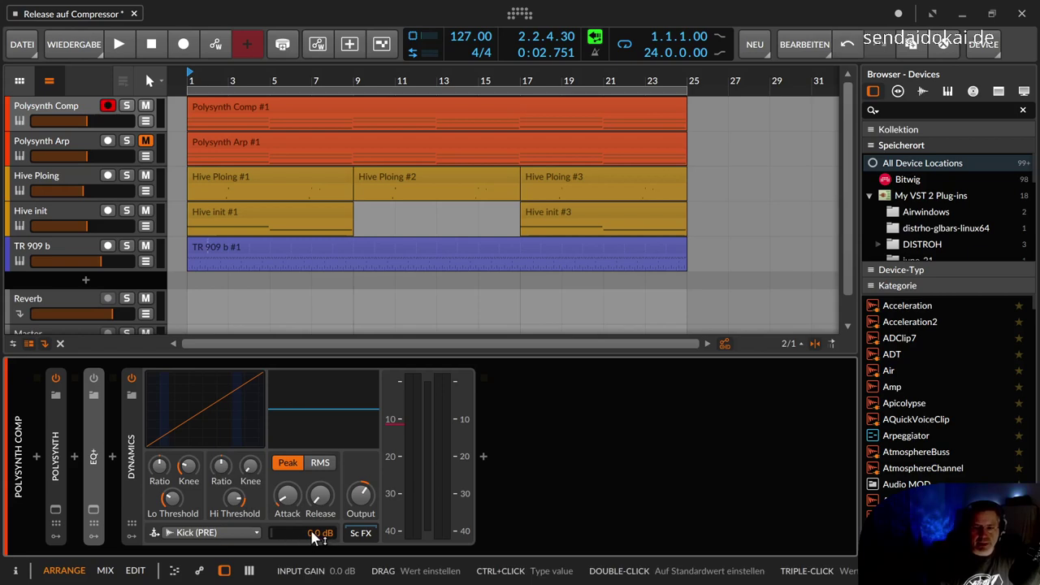
# Raise the sidechain input gain of Dynamics to +14.2 dB during playback and stop the transport.
pyautogui.click(111, 45)
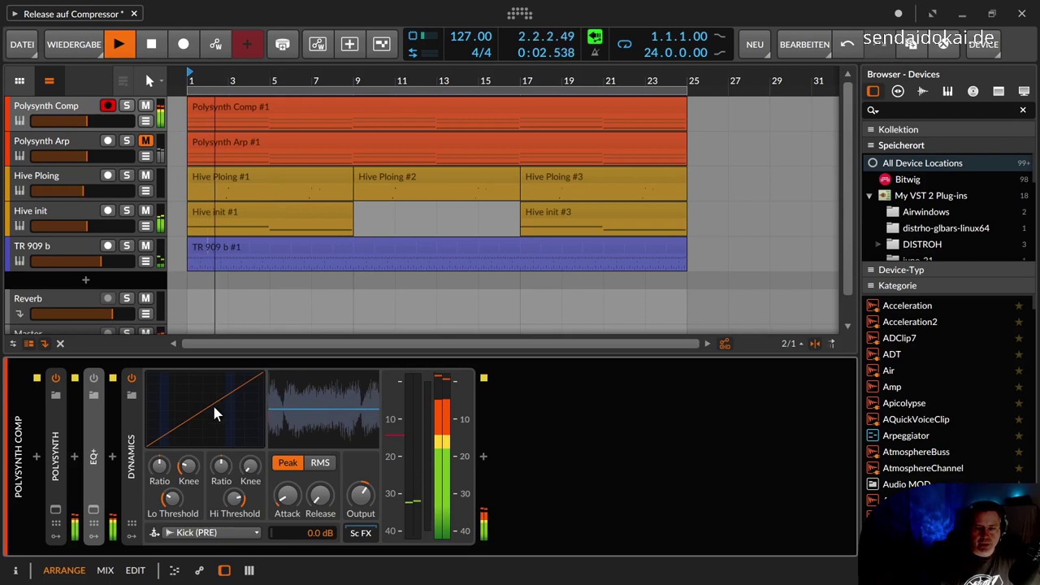
pyautogui.moveTo(319, 533); pyautogui.dragTo(319, 483)
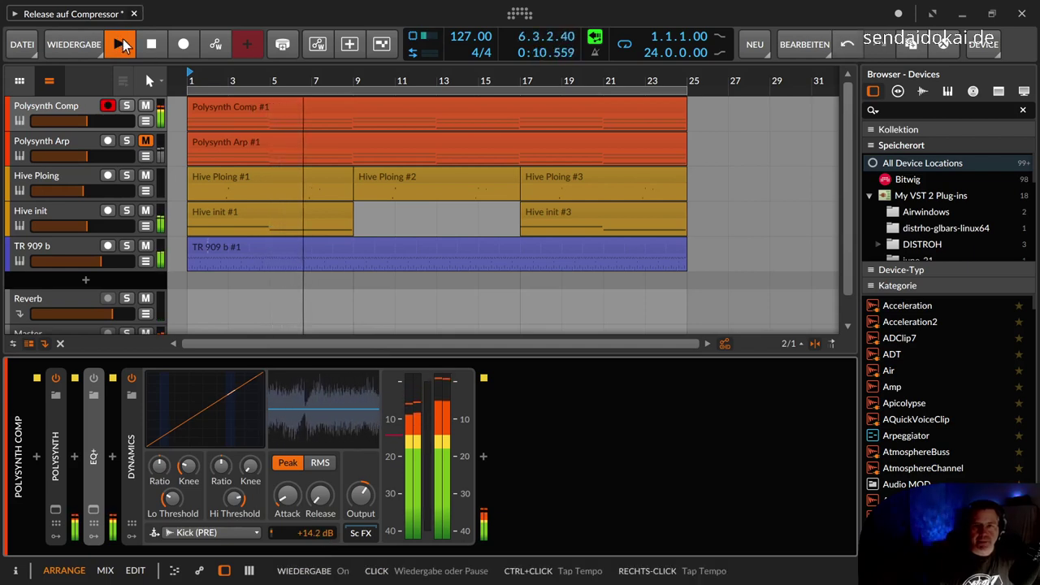
pyautogui.click(151, 44)
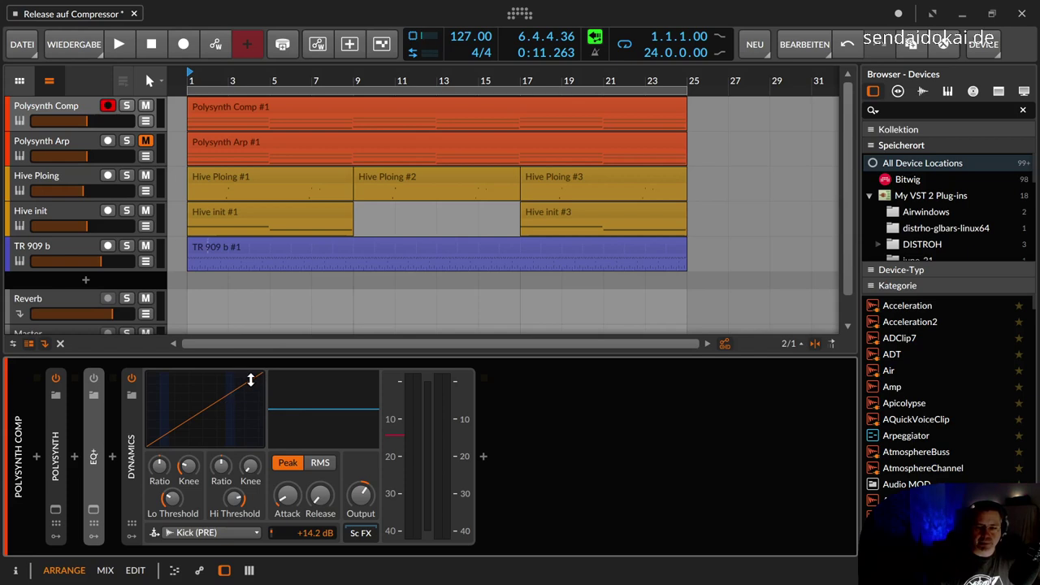
# Set the Dynamics high ratio to 1:60 and briefly play the arrangement to check the ducking.
pyautogui.moveTo(223, 476)
pyautogui.mouseDown()
pyautogui.moveTo(223, 455)
pyautogui.moveTo(224, 475)
pyautogui.mouseUp()
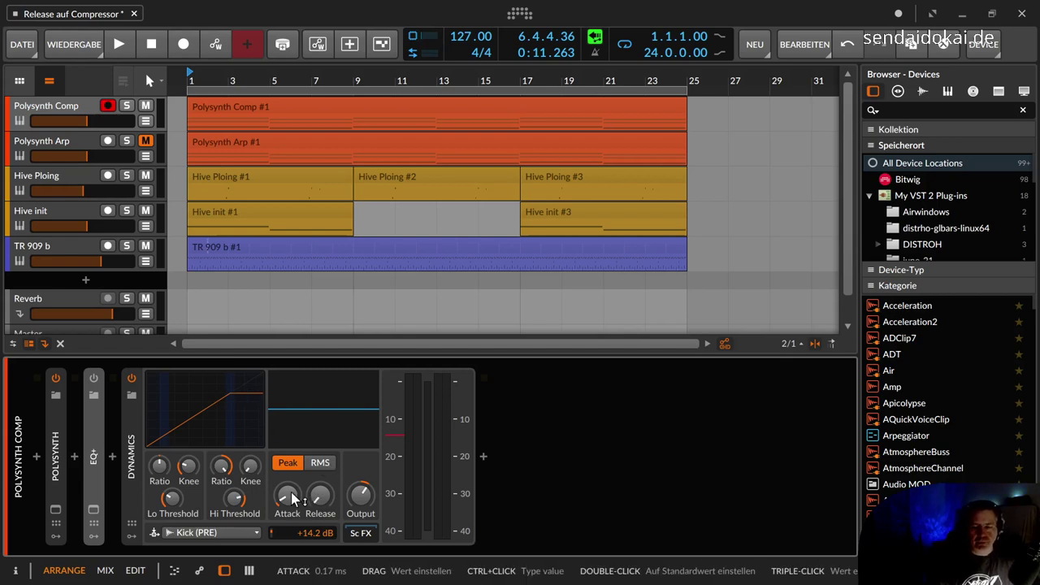
pyautogui.moveTo(286, 495); pyautogui.dragTo(324, 502)
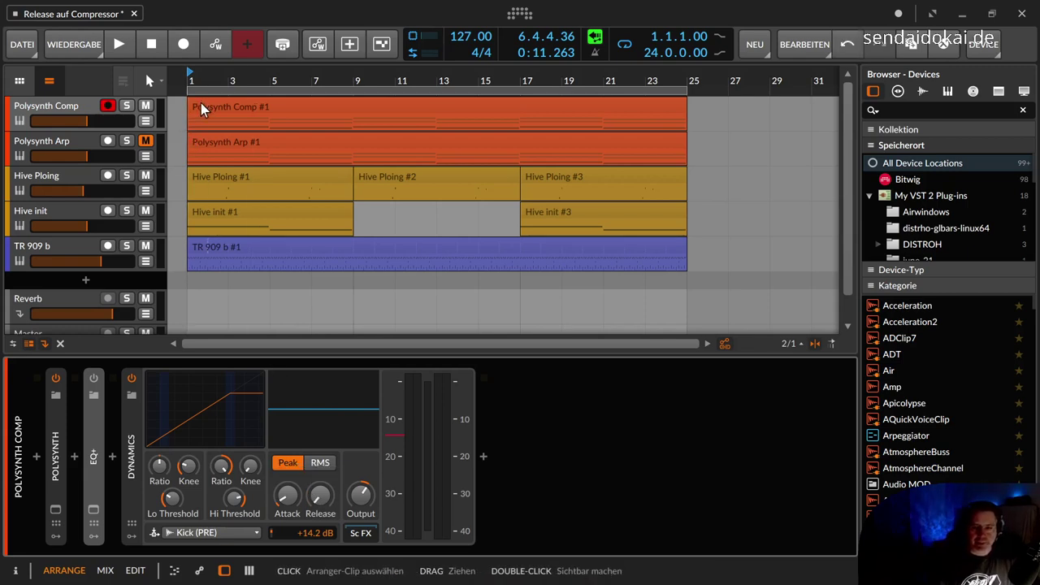
pyautogui.press('space')
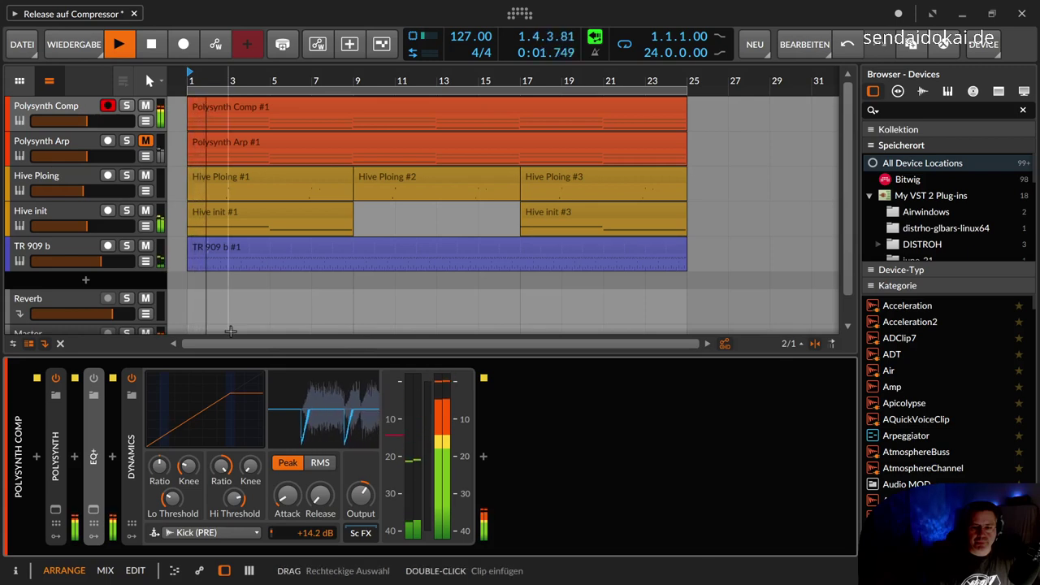
pyautogui.press('space')
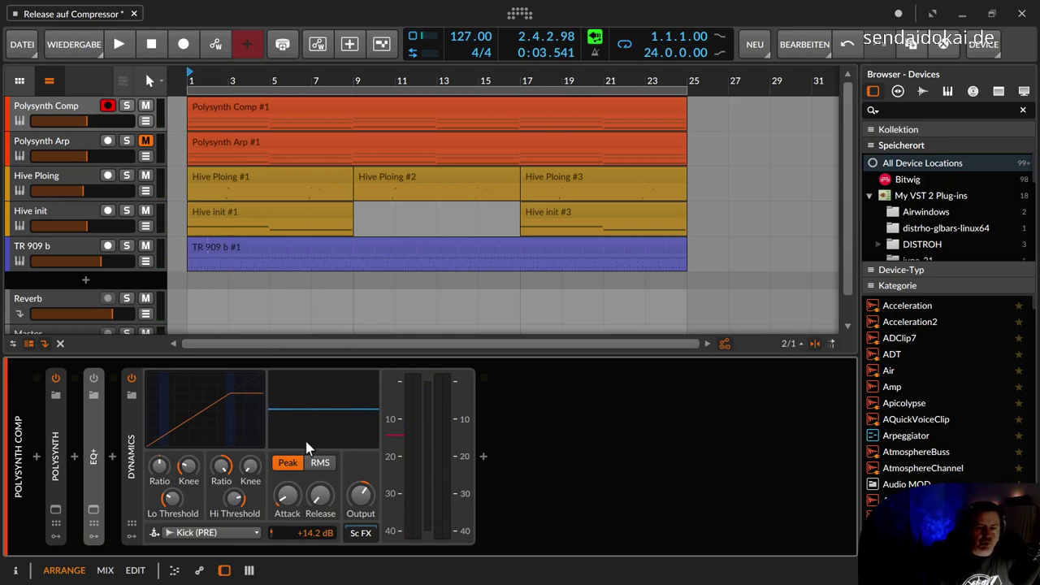
# Audition a 0.10 ms attack during playback, stop, and set the Dynamics attack to about 0.16 ms.
pyautogui.press('space')
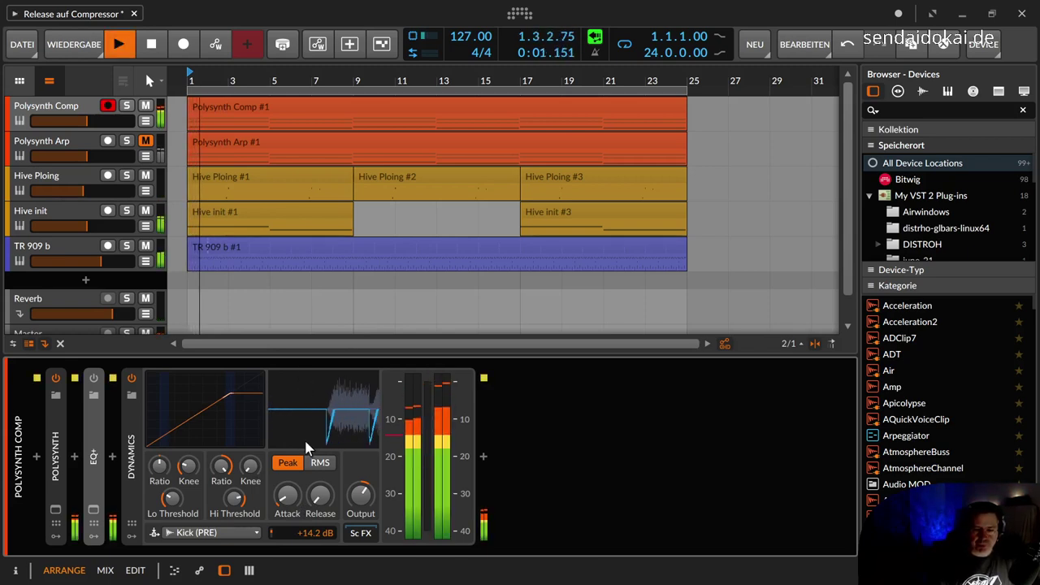
pyautogui.moveTo(300, 488); pyautogui.dragTo(291, 494)
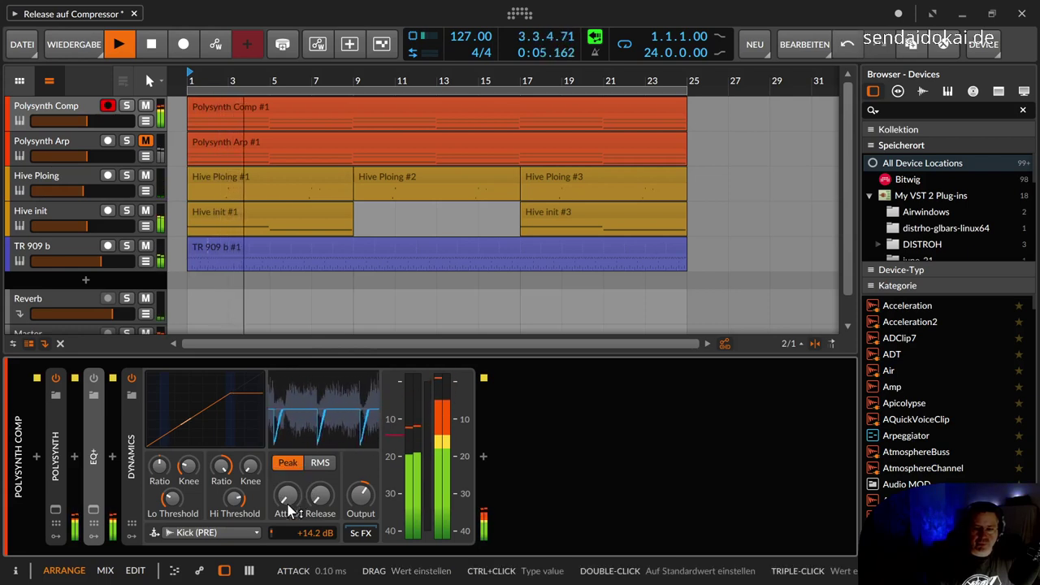
pyautogui.press('space')
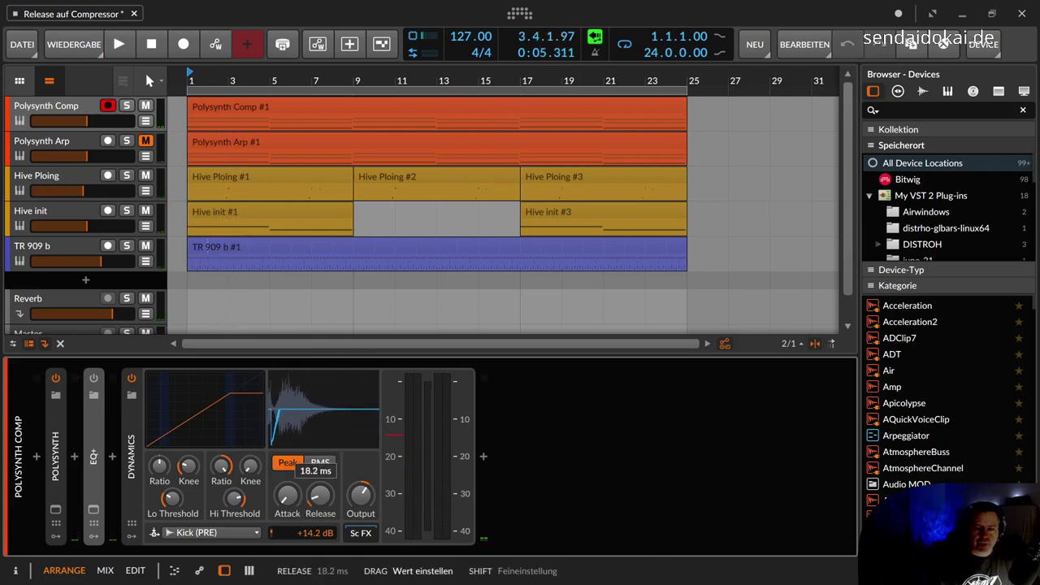
pyautogui.moveTo(294, 504); pyautogui.dragTo(294, 500)
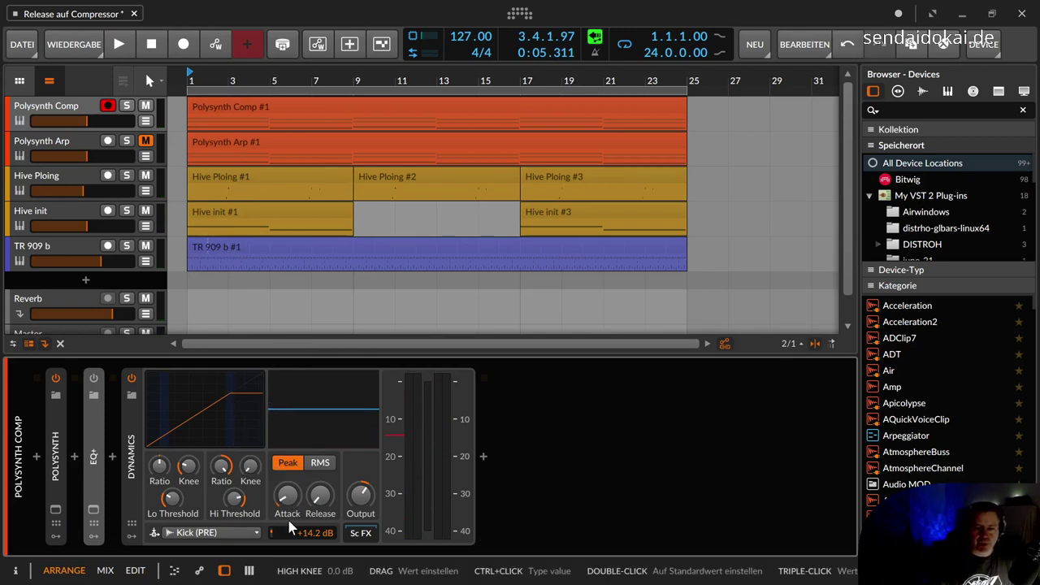
# Audition a gentler high ratio of about 1:1.79 and set the sidechain input gain to +13.4 dB.
pyautogui.moveTo(221, 467)
pyautogui.mouseDown()
pyautogui.moveTo(221, 479)
pyautogui.moveTo(226, 455)
pyautogui.mouseUp()
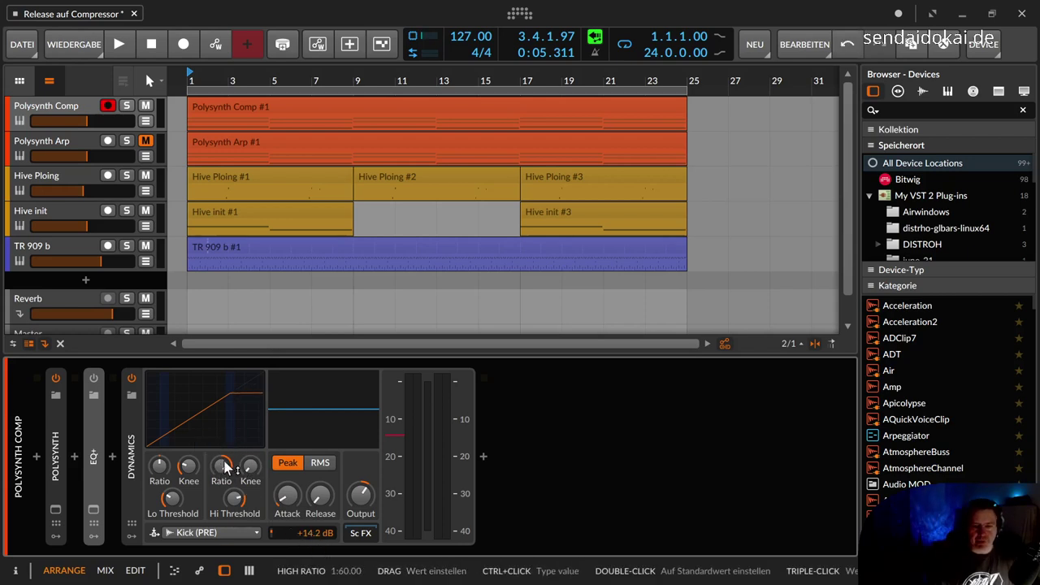
pyautogui.press('space')
pyautogui.moveTo(226, 468); pyautogui.dragTo(226, 488)
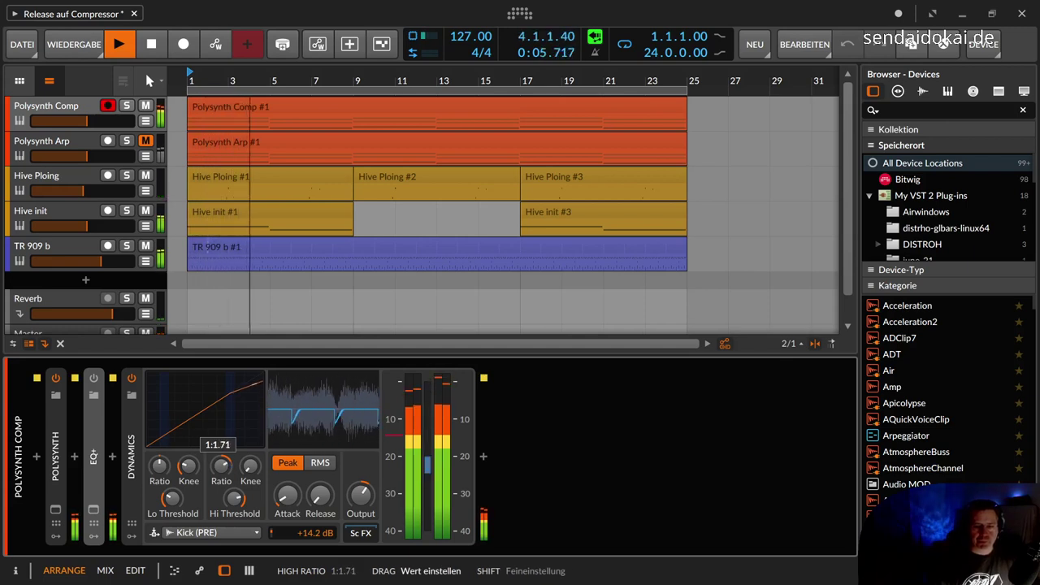
pyautogui.moveTo(310, 533)
pyautogui.mouseDown()
pyautogui.moveTo(310, 564)
pyautogui.moveTo(309, 519)
pyautogui.mouseUp()
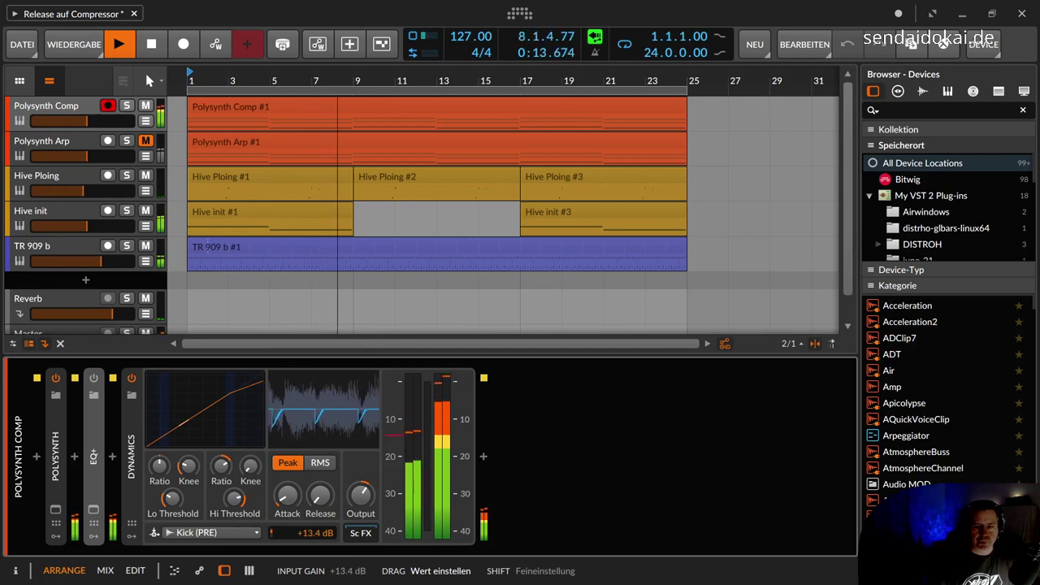
pyautogui.press('space')
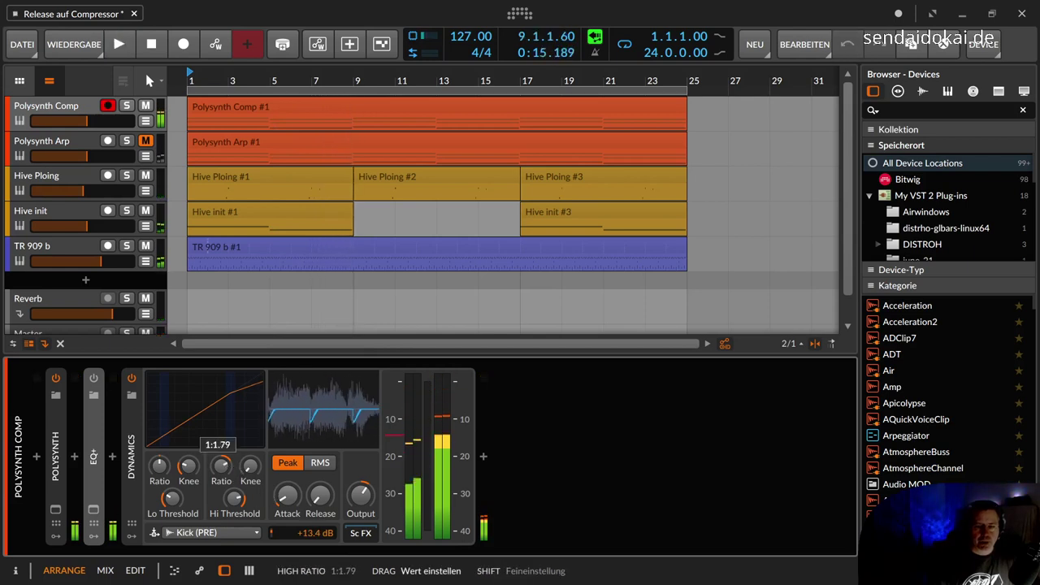
# Return the high ratio to hard limiting and lengthen the Dynamics release to 69.2 ms during playback.
pyautogui.moveTo(221, 465); pyautogui.dragTo(221, 434)
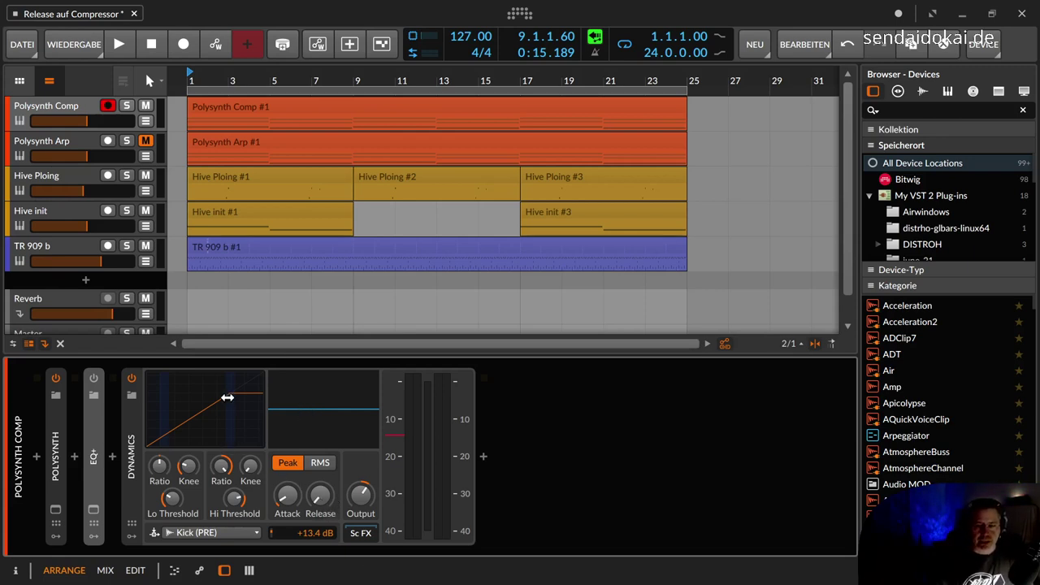
pyautogui.press('space')
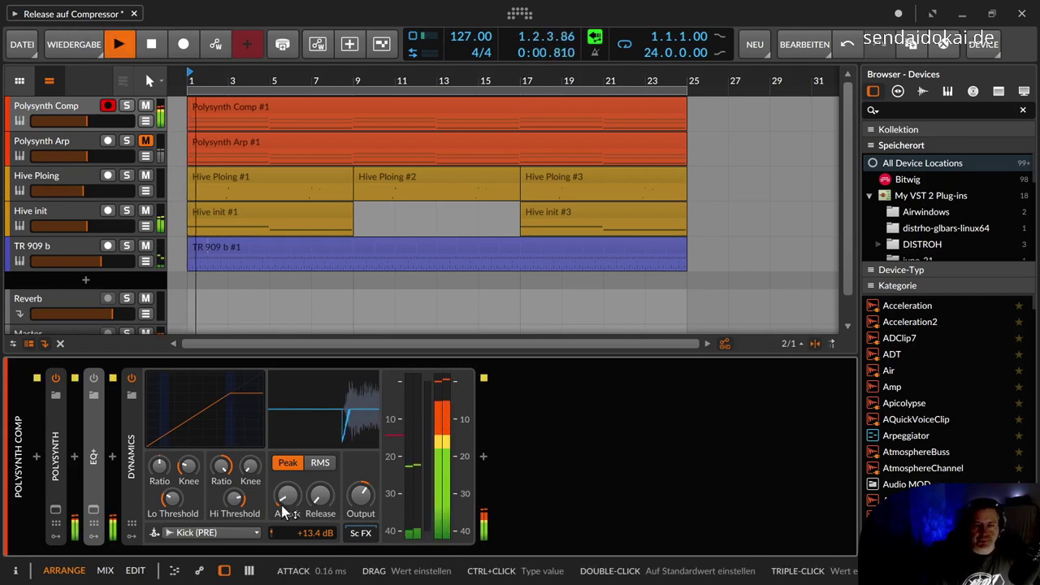
pyautogui.moveTo(319, 507); pyautogui.dragTo(319, 456)
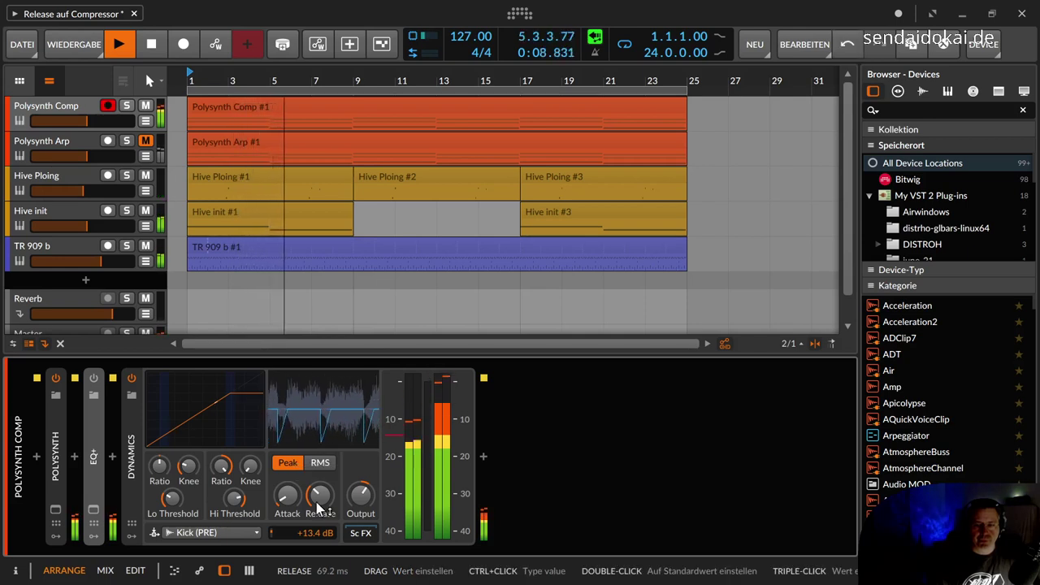
pyautogui.press('space')
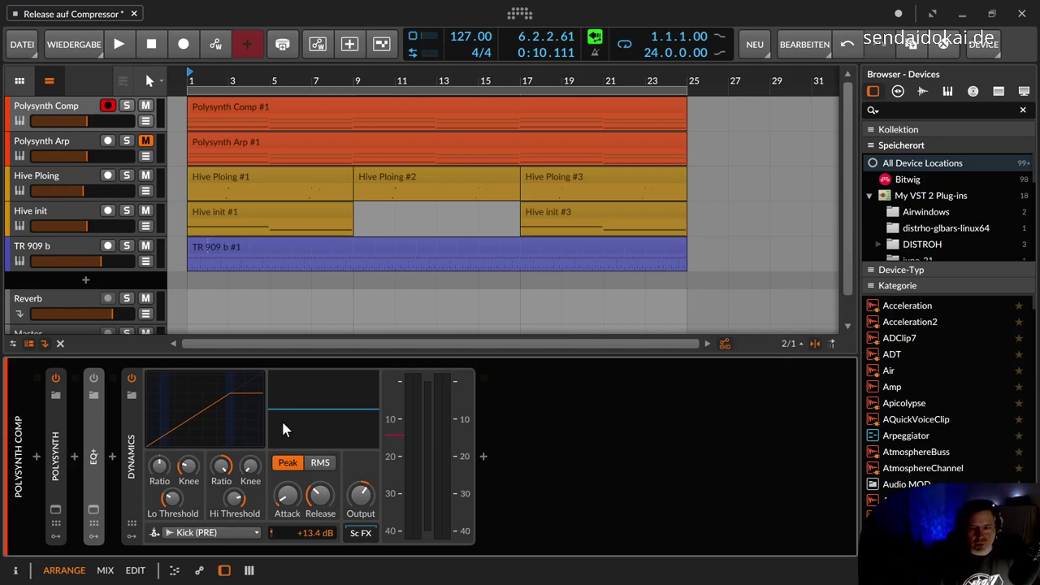
# During playback, raise the high threshold slightly and try longer releases before setting the release to 61.2 ms.
pyautogui.press('space')
pyautogui.moveTo(320, 494); pyautogui.dragTo(320, 455)
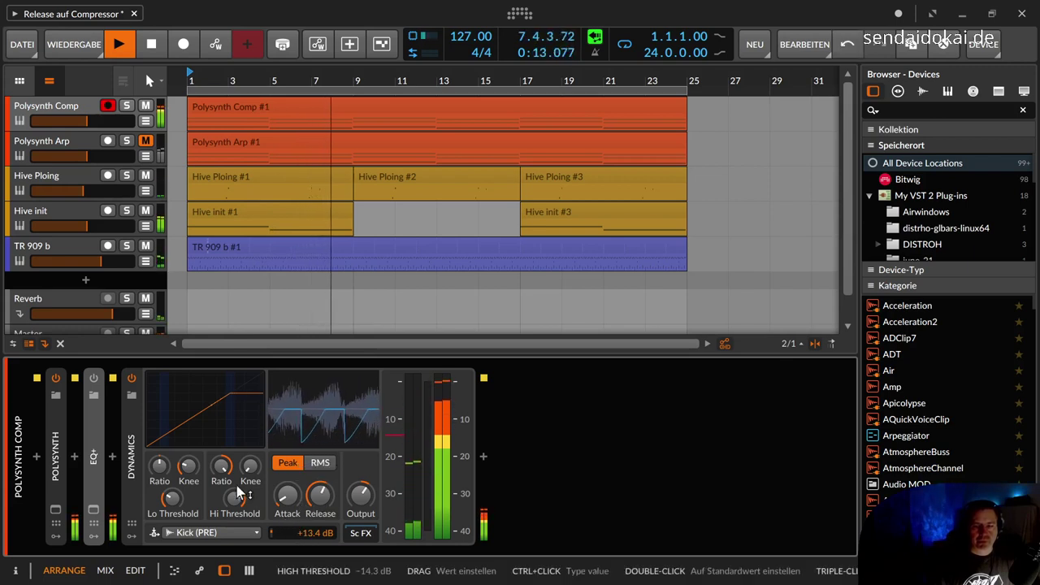
pyautogui.moveTo(241, 499); pyautogui.dragTo(240, 494)
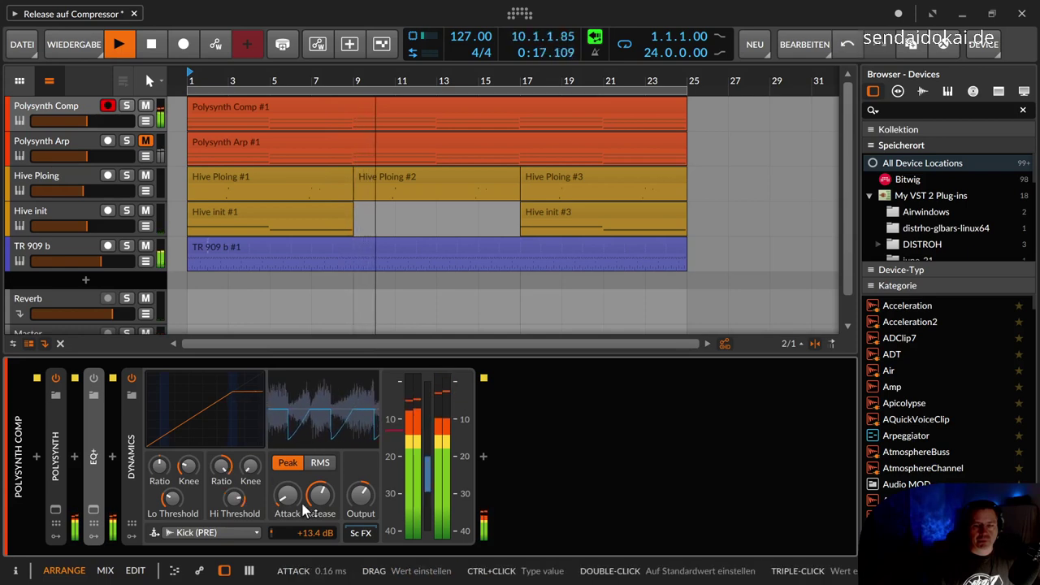
pyautogui.moveTo(320, 493); pyautogui.dragTo(315, 522)
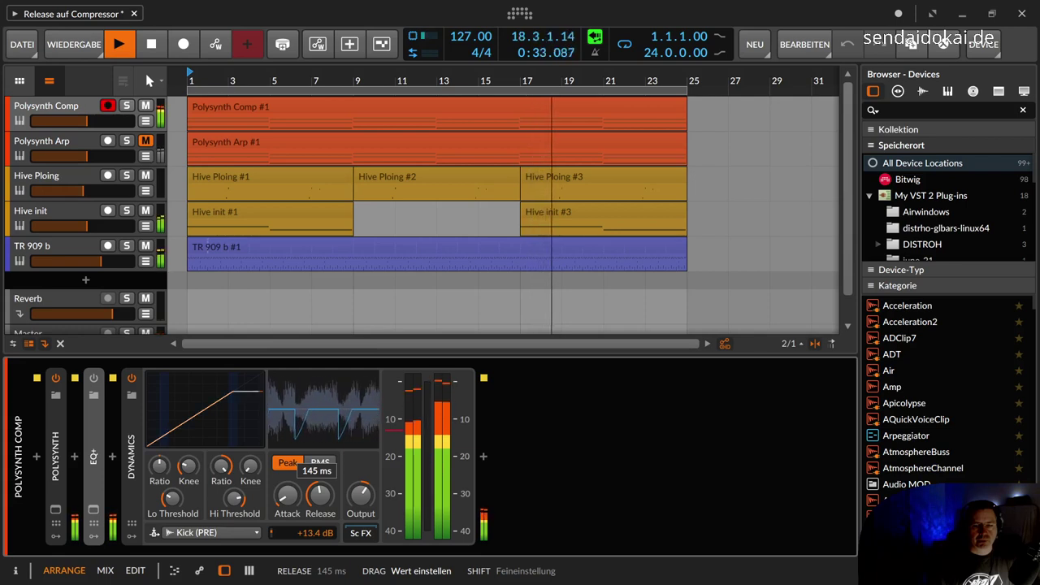
pyautogui.moveTo(315, 521); pyautogui.dragTo(315, 534)
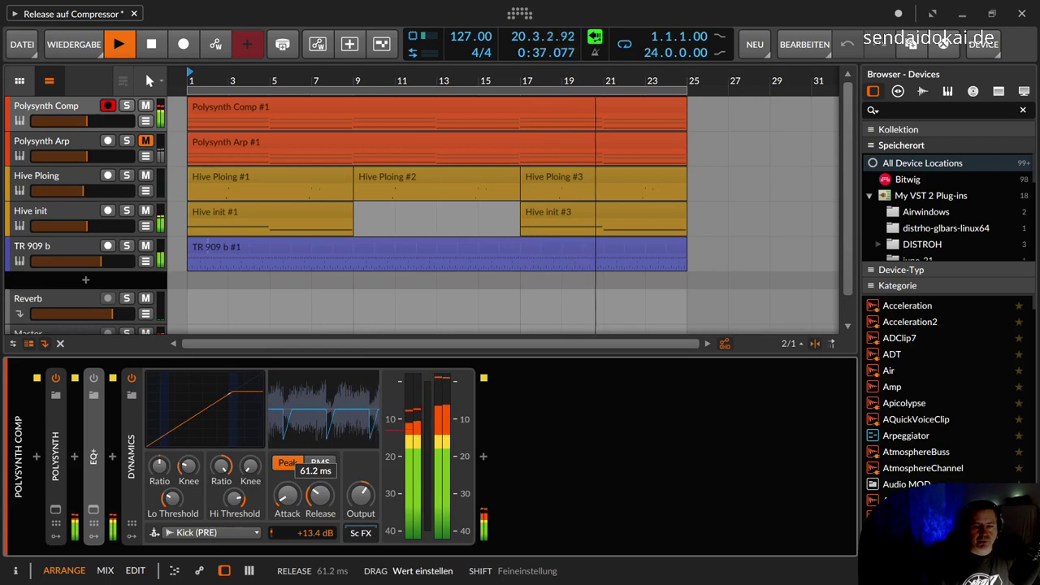
# Audition Dynamics releases of 174, 417, 486, 411 and 193 ms, settle on 326 ms, and stop playback.
pyautogui.moveTo(319, 496); pyautogui.dragTo(319, 481)
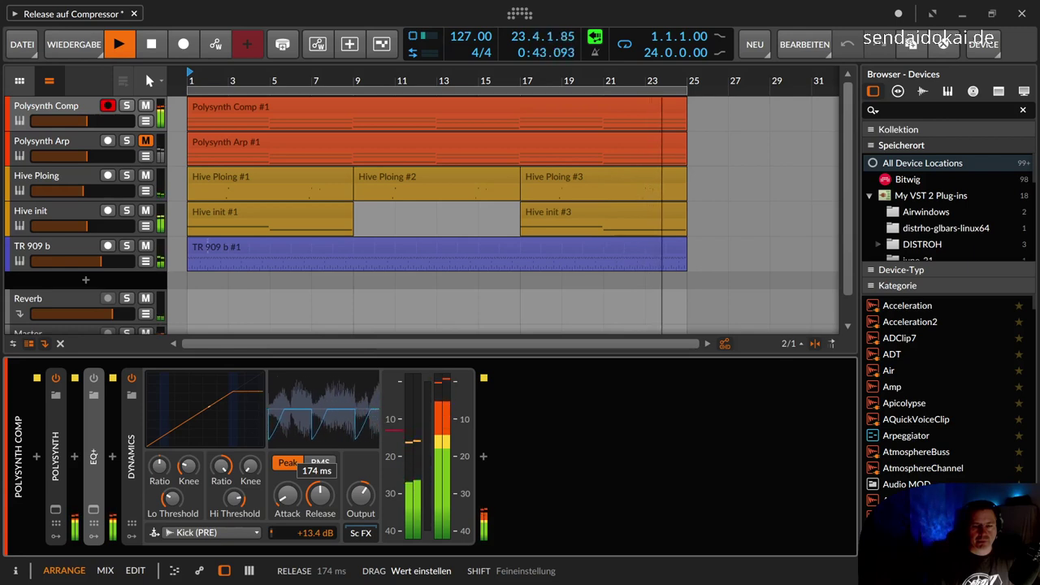
pyautogui.moveTo(319, 494); pyautogui.dragTo(319, 483)
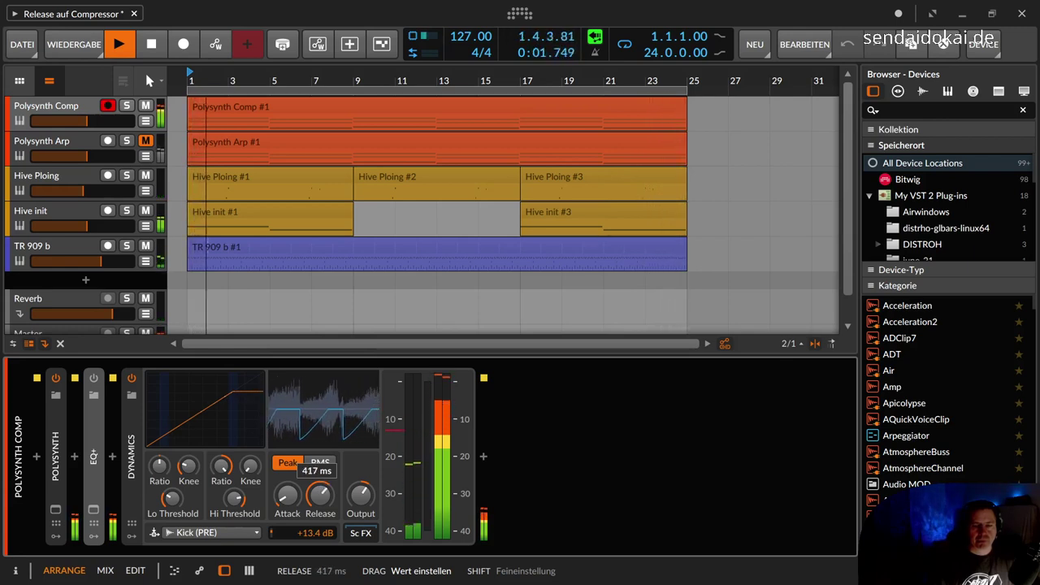
pyautogui.moveTo(320, 483); pyautogui.dragTo(319, 477)
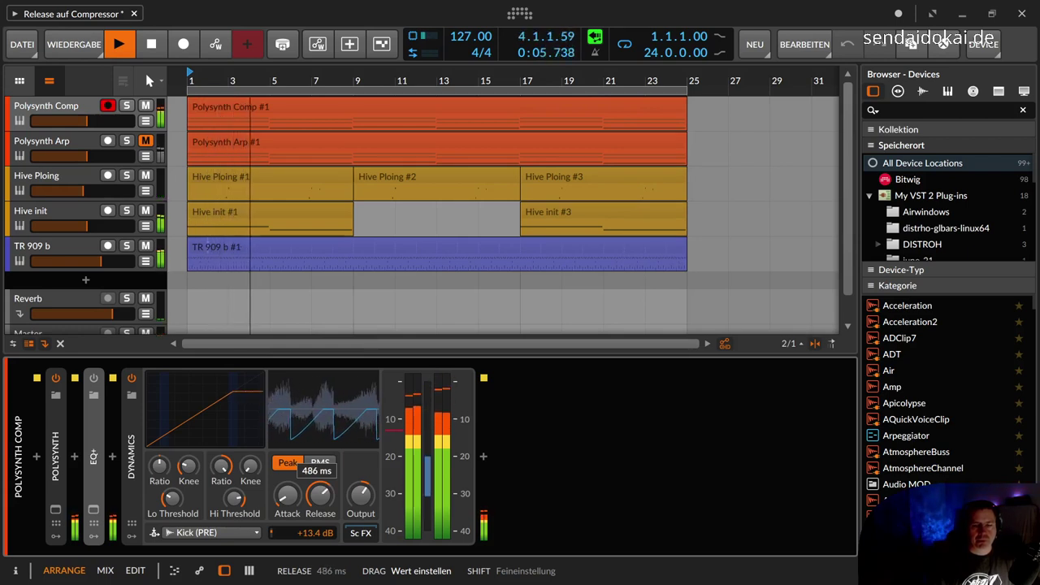
pyautogui.moveTo(320, 477); pyautogui.dragTo(320, 484)
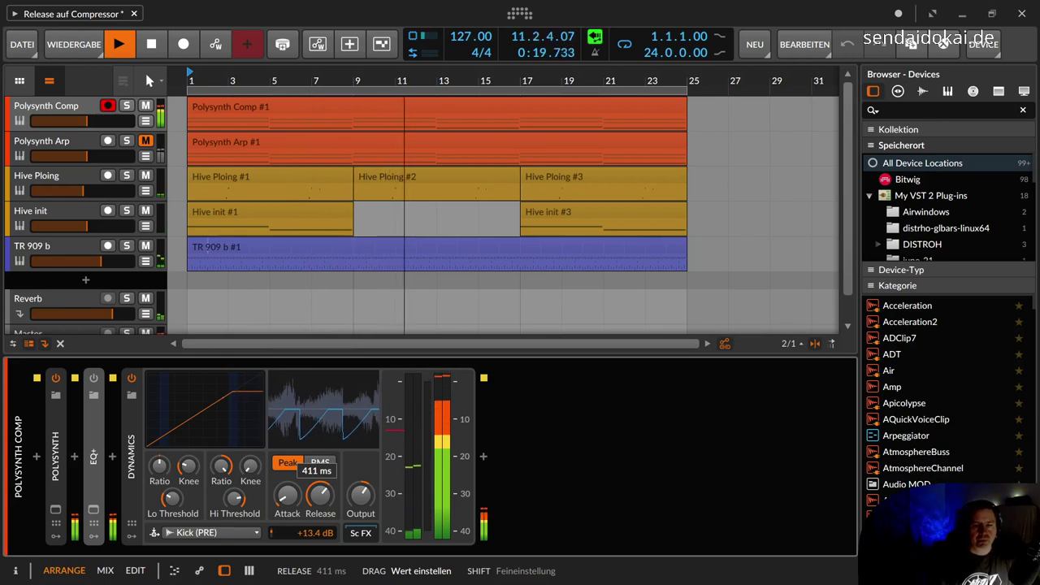
pyautogui.moveTo(319, 484); pyautogui.dragTo(319, 507)
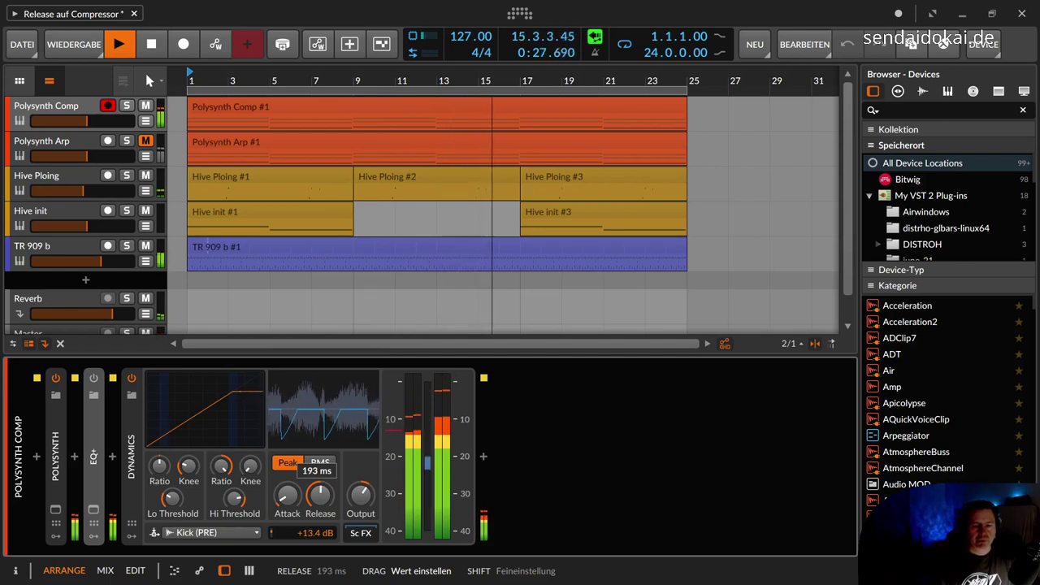
pyautogui.moveTo(319, 507); pyautogui.dragTo(319, 505)
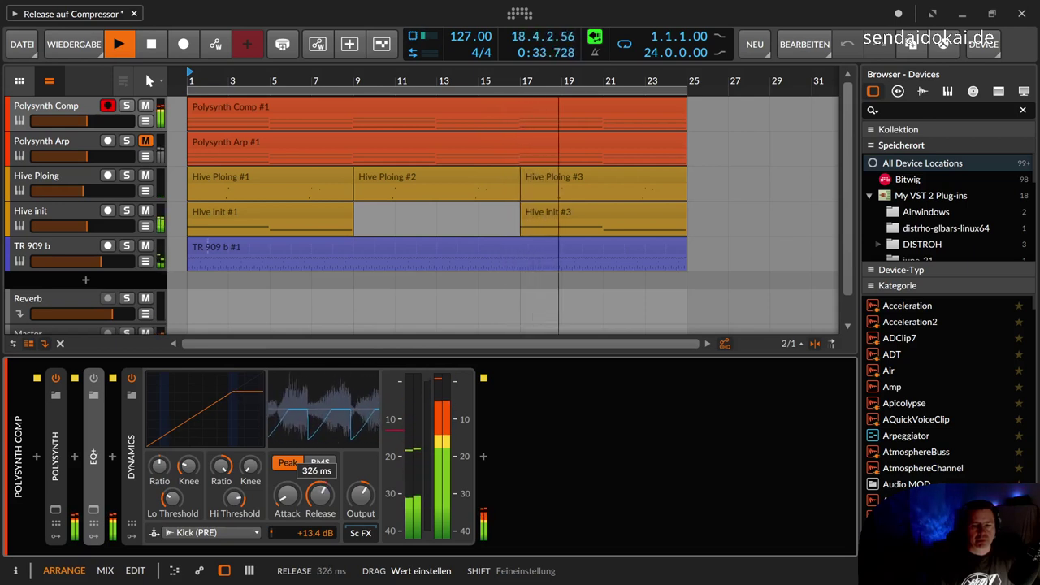
pyautogui.press('space')
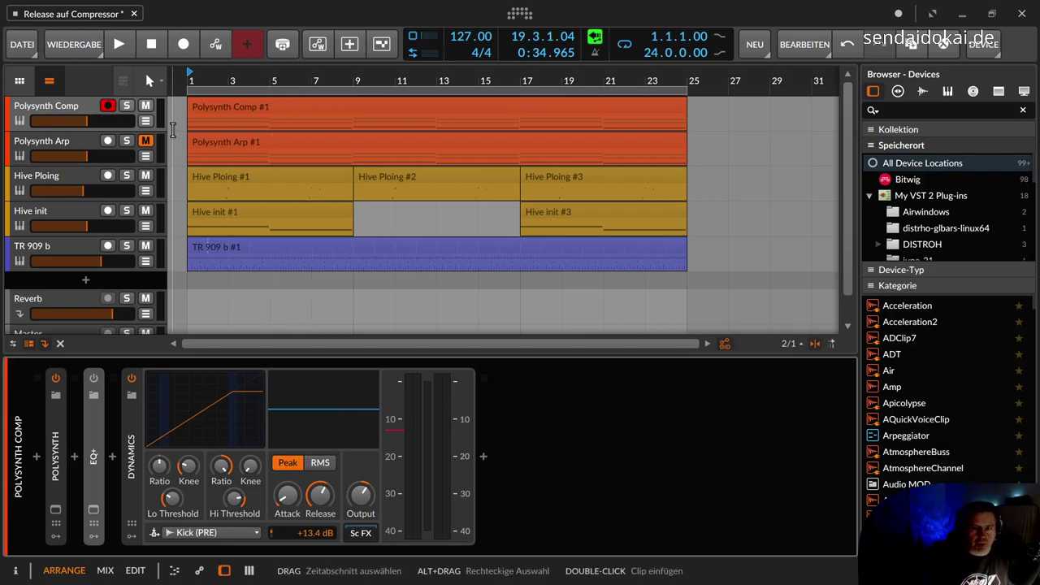
# Mute the Polysynth Comp track, unmute Polysynth Arp, and display the Polysynth Arp device chain.
pyautogui.click(146, 105)
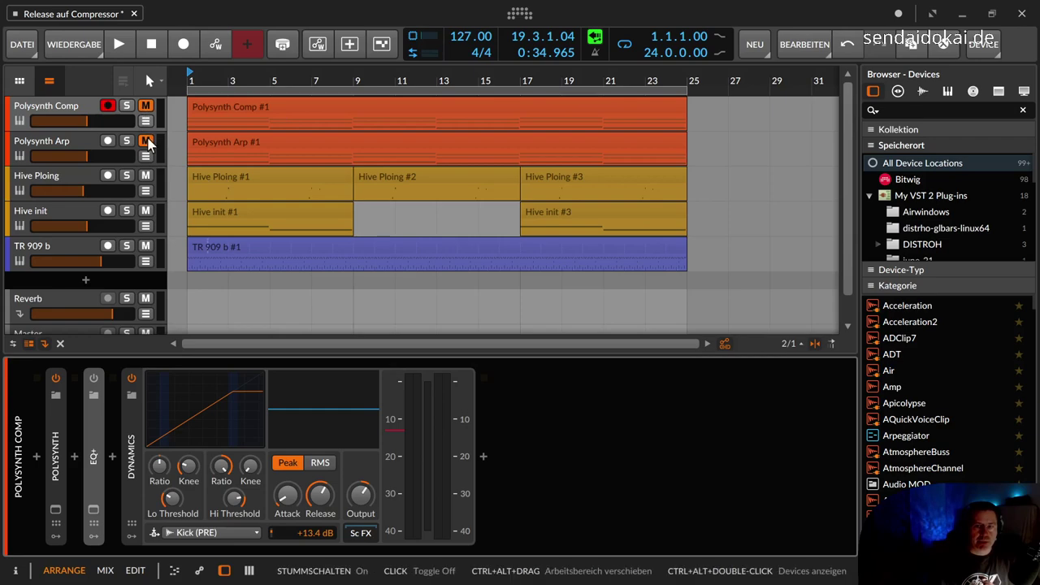
pyautogui.click(146, 141)
pyautogui.doubleClick(224, 142)
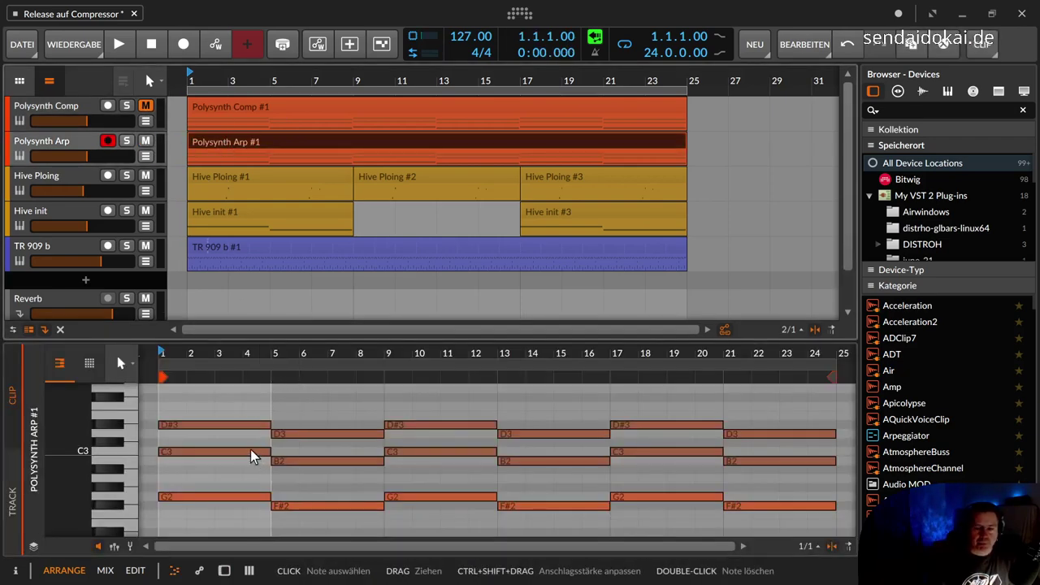
pyautogui.press('d')
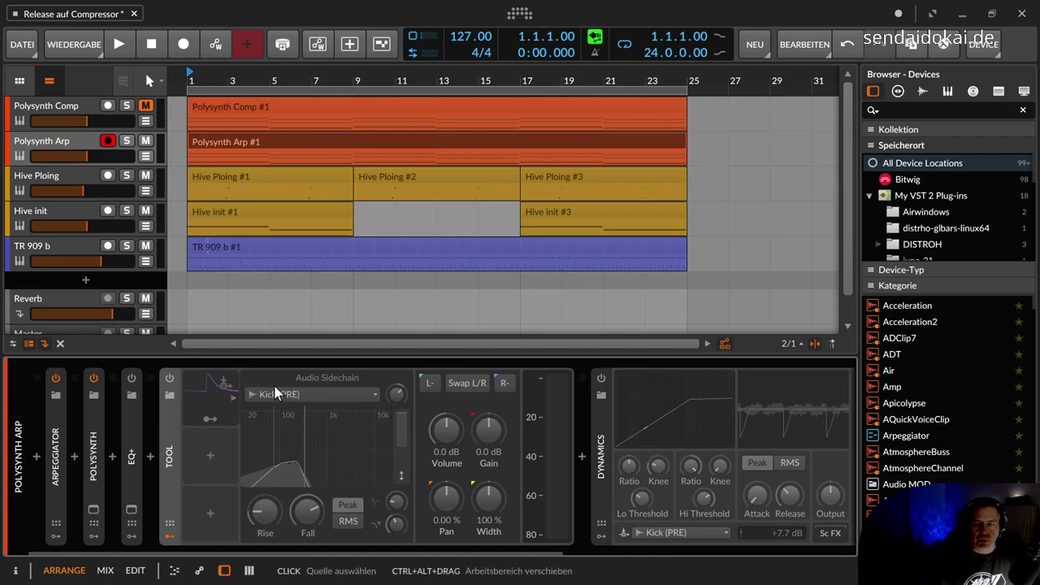
# Enable the Tool device on Polysynth Arp and shorten the rise and fall of its Audio Sidechain modulator.
pyautogui.click(182, 381)
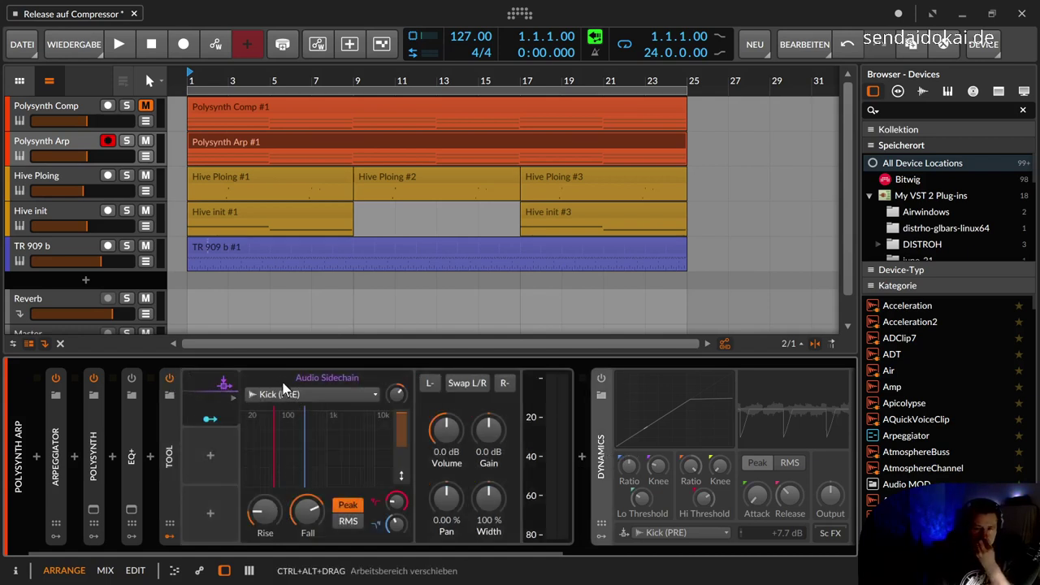
pyautogui.moveTo(300, 515); pyautogui.dragTo(300, 569)
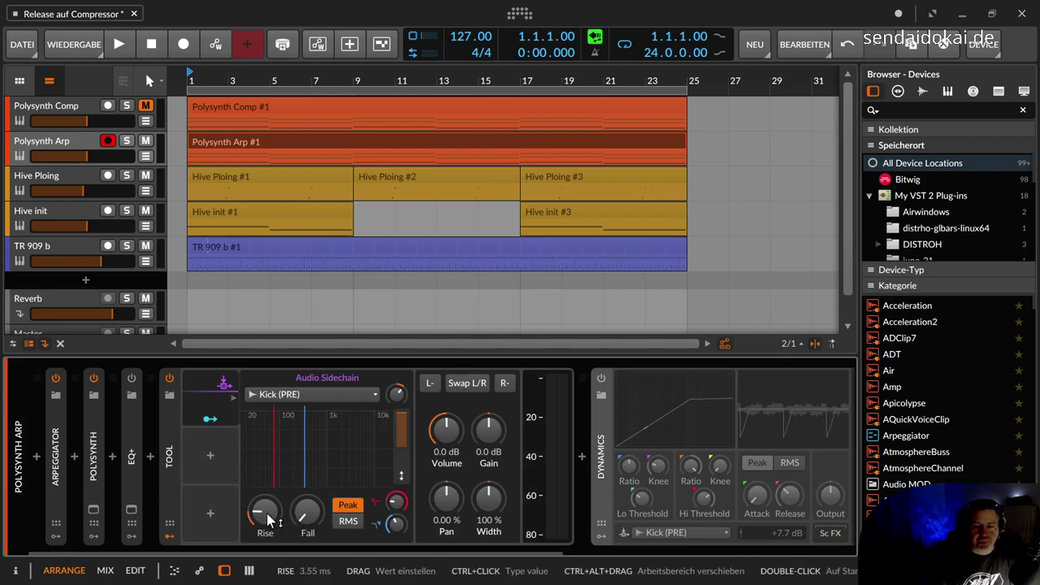
pyautogui.moveTo(268, 513); pyautogui.dragTo(310, 509)
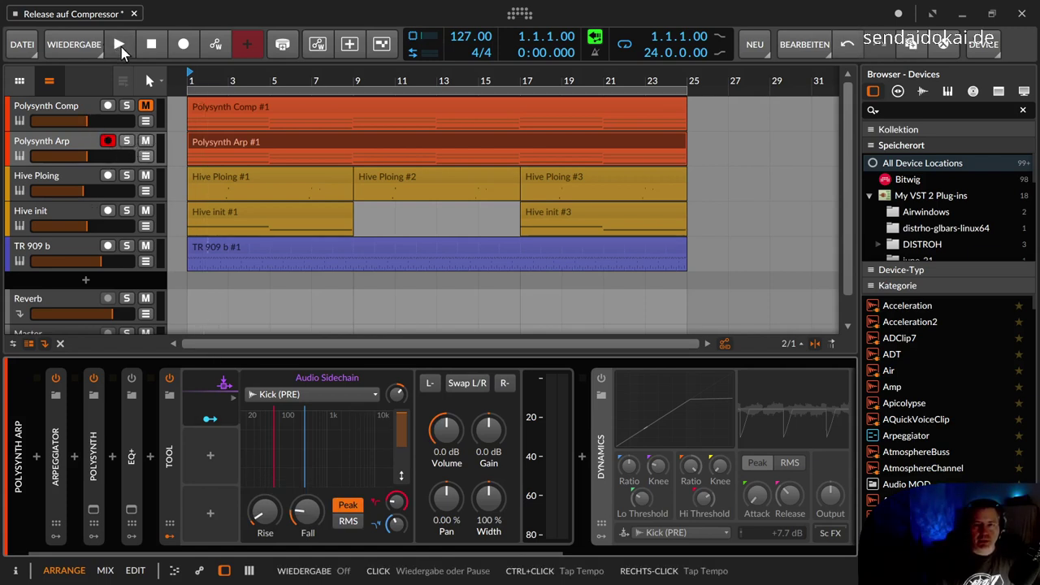
# Audition the Polysynth Arp track briefly, then expand the Polysynth device to inspect its settings and collapse it again.
pyautogui.click(120, 45)
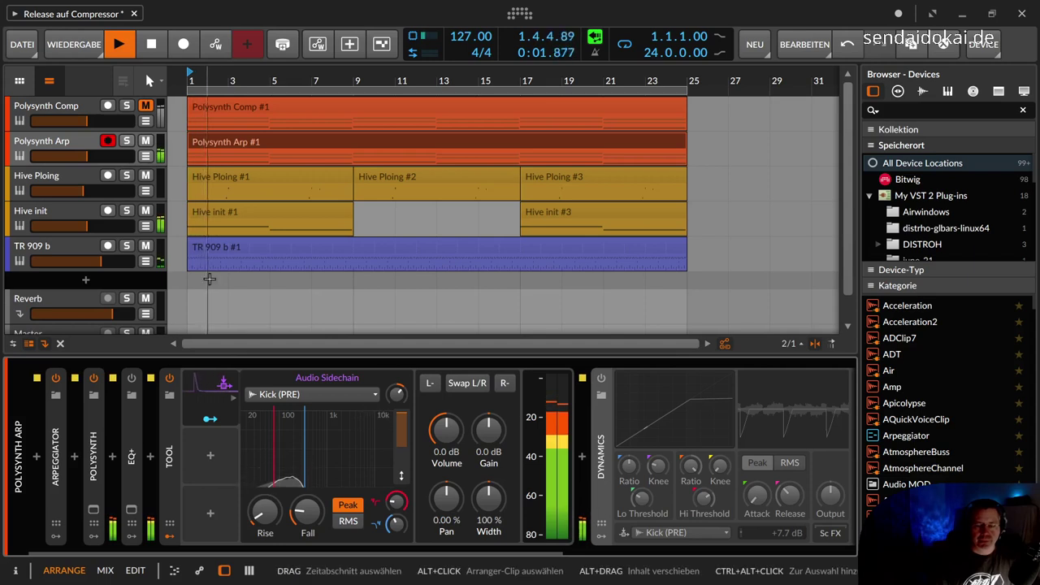
pyautogui.press('space')
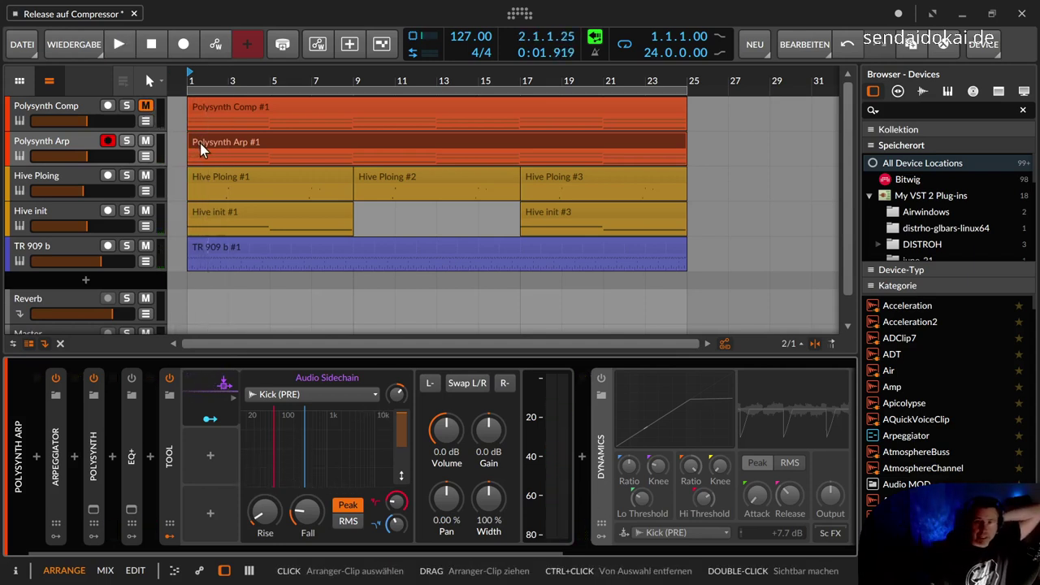
pyautogui.doubleClick(95, 470)
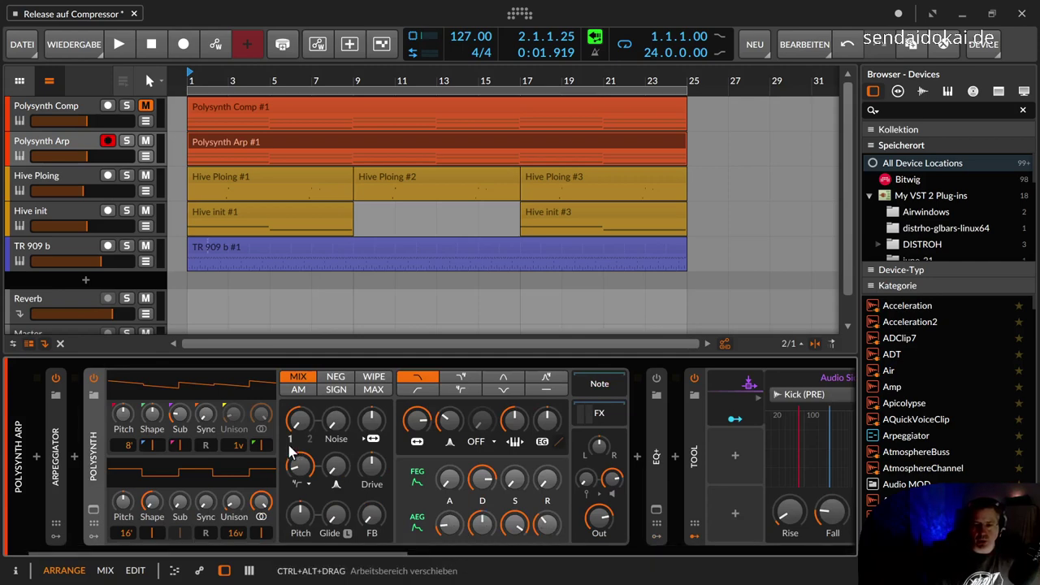
pyautogui.doubleClick(95, 469)
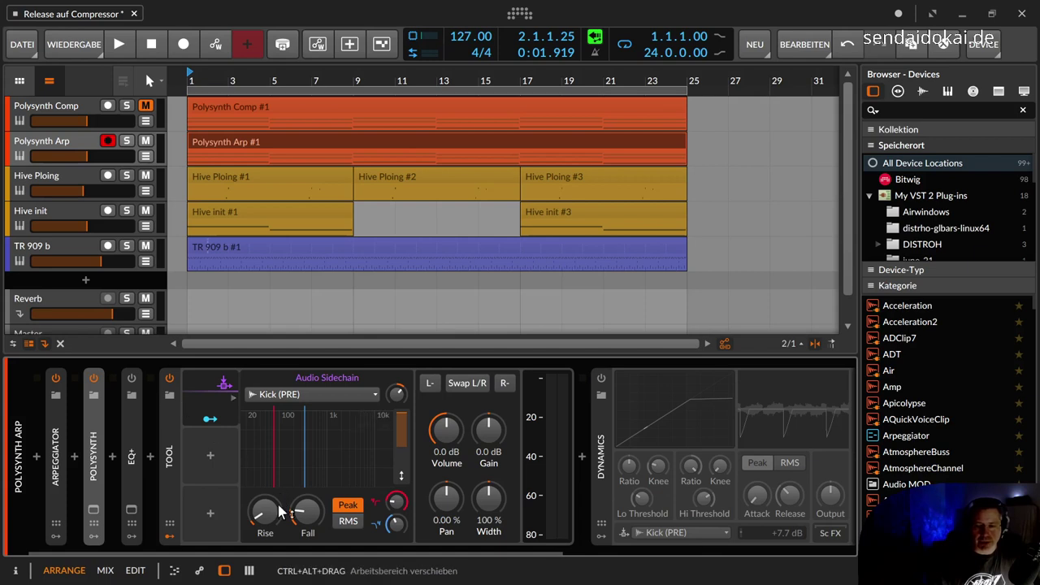
# During playback, try Audio Sidechain fall times of 12.9 ms and 56.2 ms before lengthening the fall to 135 ms.
pyautogui.press('space')
pyautogui.moveTo(305, 529); pyautogui.dragTo(305, 497)
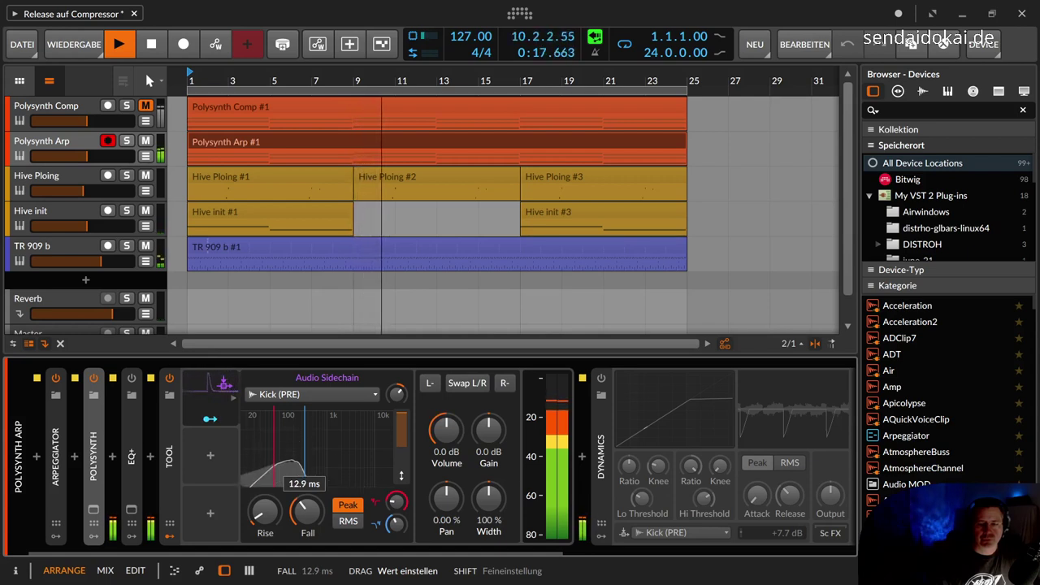
pyautogui.moveTo(307, 510); pyautogui.dragTo(307, 503)
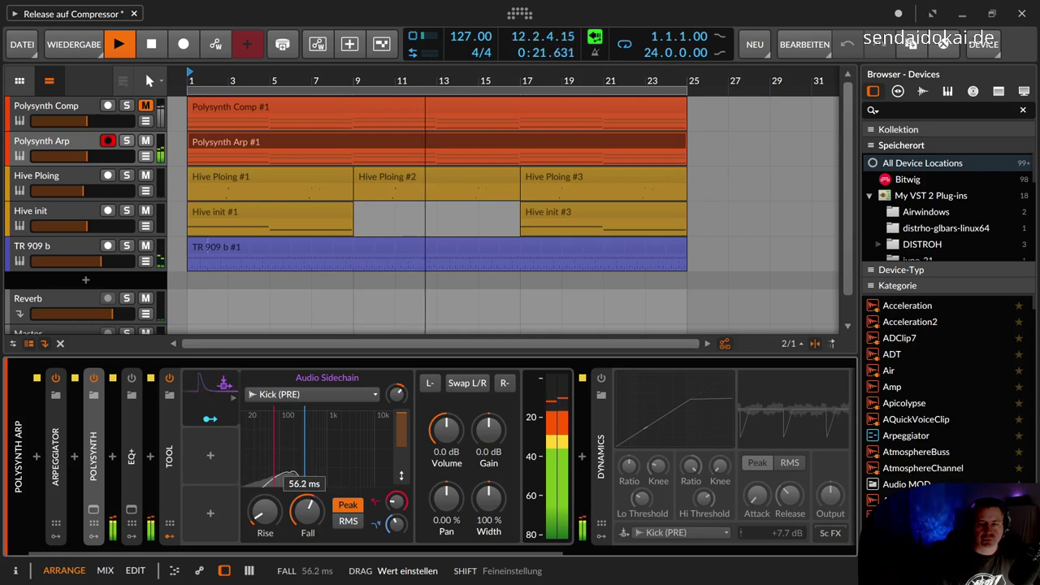
pyautogui.moveTo(307, 510); pyautogui.dragTo(307, 493)
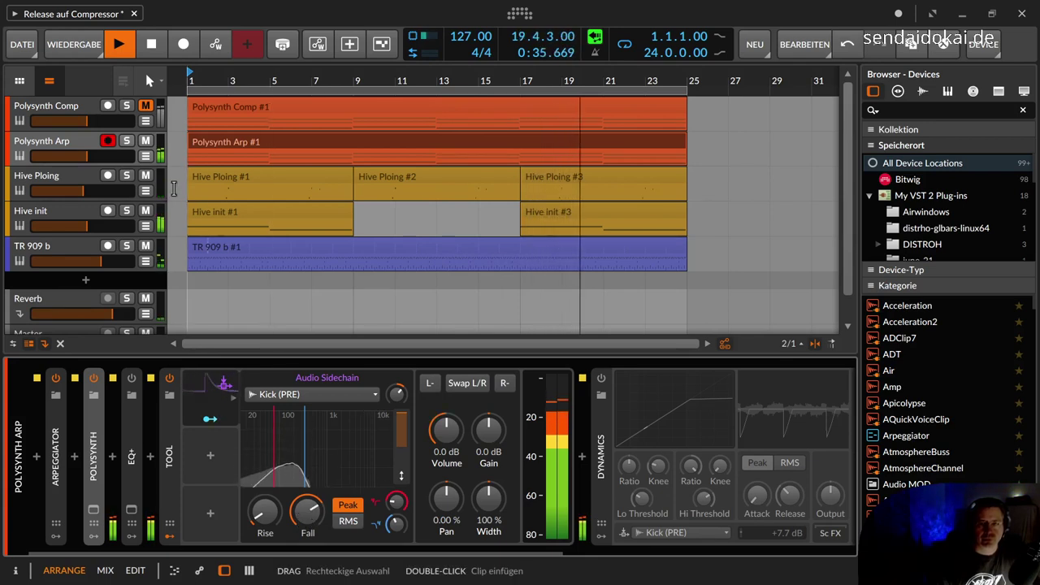
# Lower the Hive init track's volume slightly and shorten the Audio Sidechain fall again.
pyautogui.moveTo(86, 225); pyautogui.dragTo(77, 226)
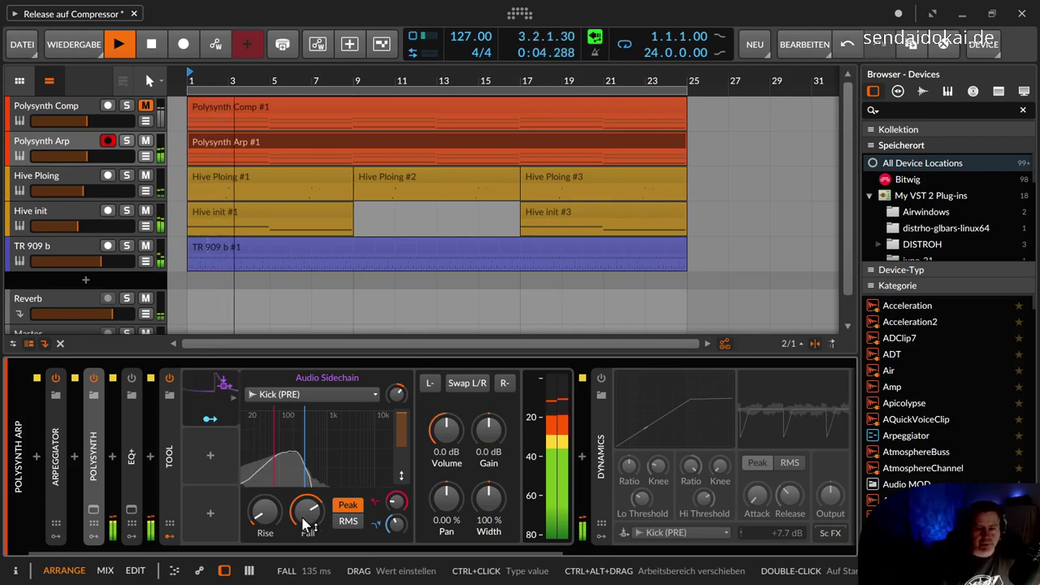
pyautogui.moveTo(305, 526)
pyautogui.mouseDown()
pyautogui.moveTo(306, 557)
pyautogui.moveTo(305, 528)
pyautogui.mouseUp()
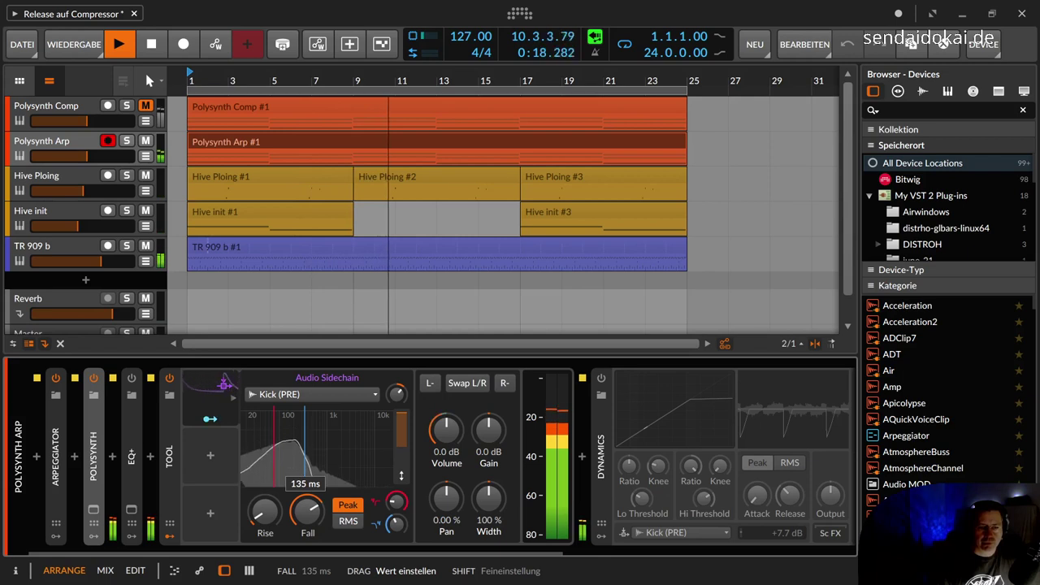
pyautogui.moveTo(305, 528); pyautogui.dragTo(305, 560)
# Switch Polysynth Arp from the Tool device to the Dynamics device and shorten the Dynamics release.
pyautogui.click(170, 379)
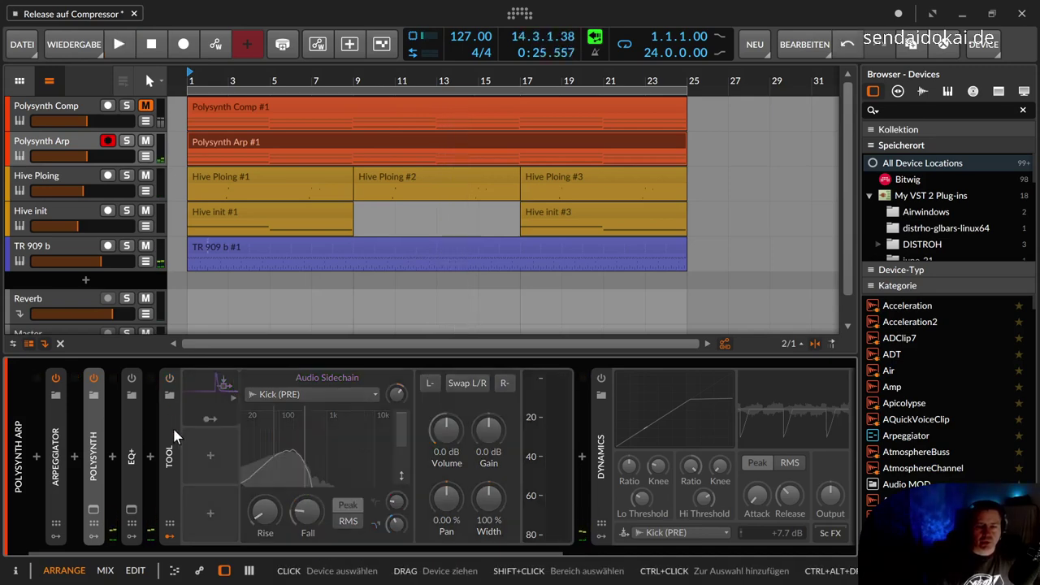
pyautogui.click(171, 486)
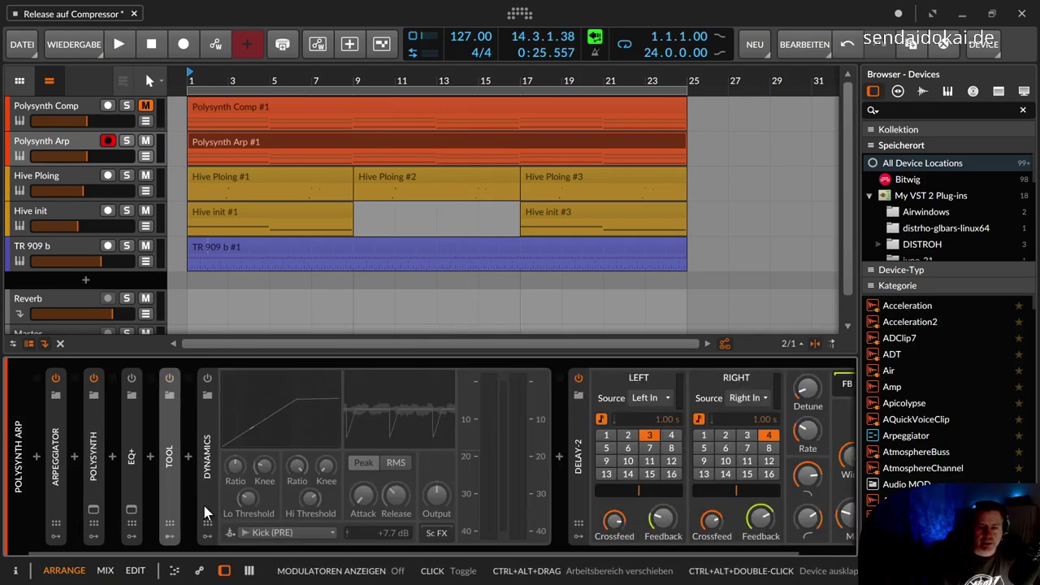
pyautogui.click(207, 378)
pyautogui.moveTo(395, 496); pyautogui.dragTo(396, 501)
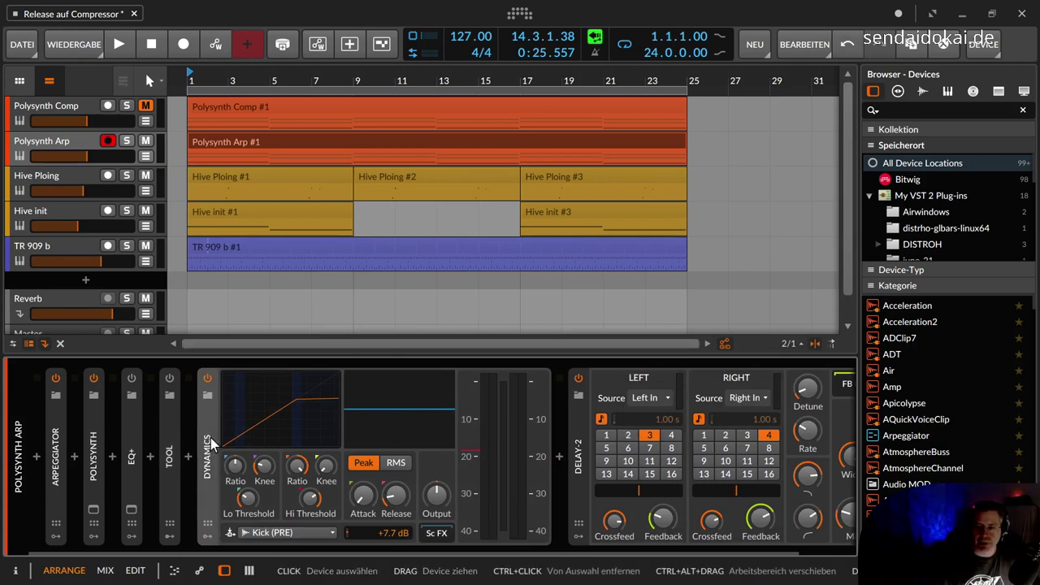
# Start playback and audition progressively longer Dynamics releases of 156, 297 and 517 ms, ending at 509 ms.
pyautogui.press('space')
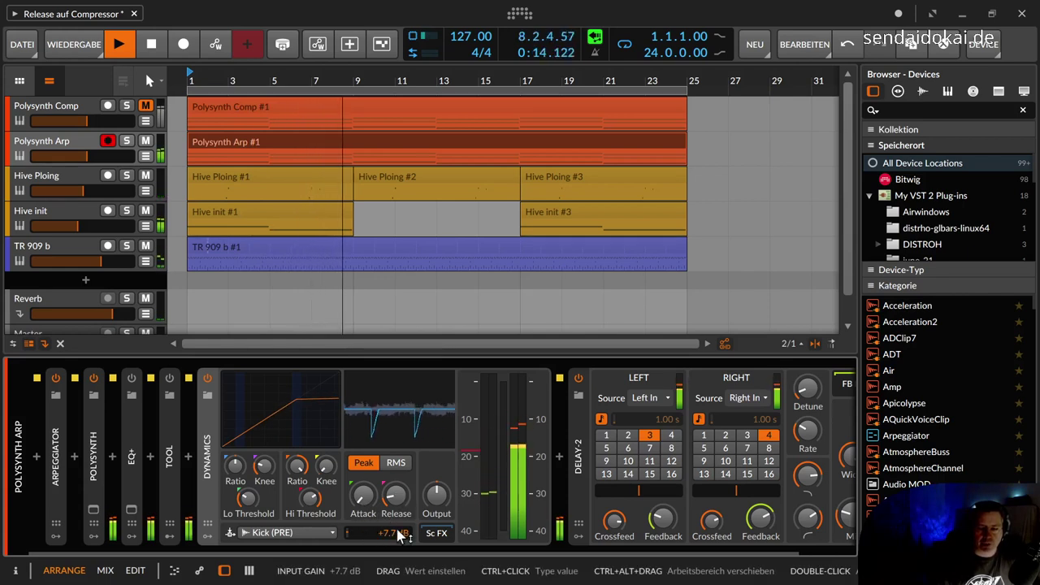
pyautogui.moveTo(397, 502); pyautogui.dragTo(397, 479)
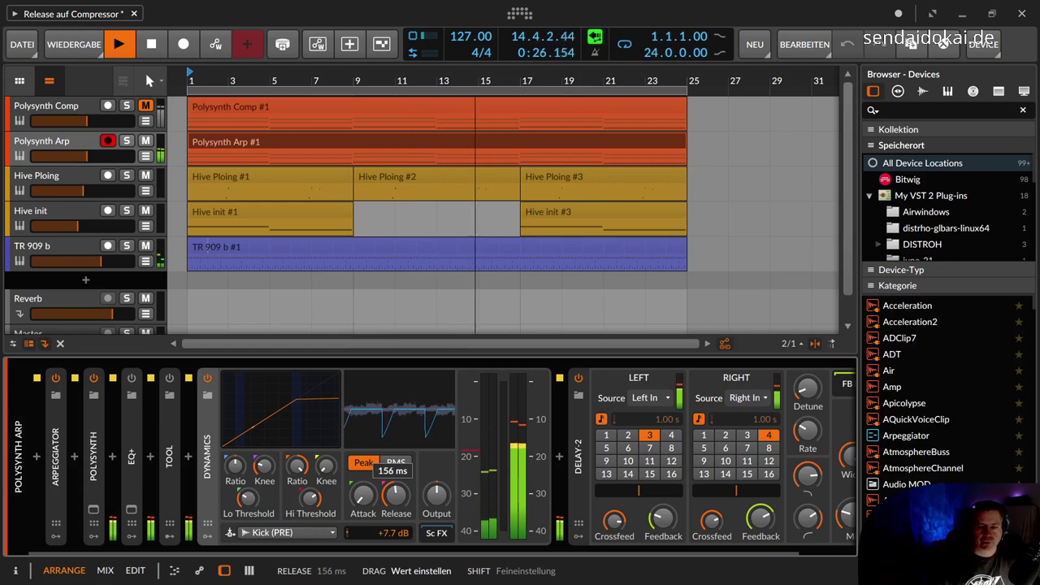
pyautogui.moveTo(397, 478); pyautogui.dragTo(397, 477)
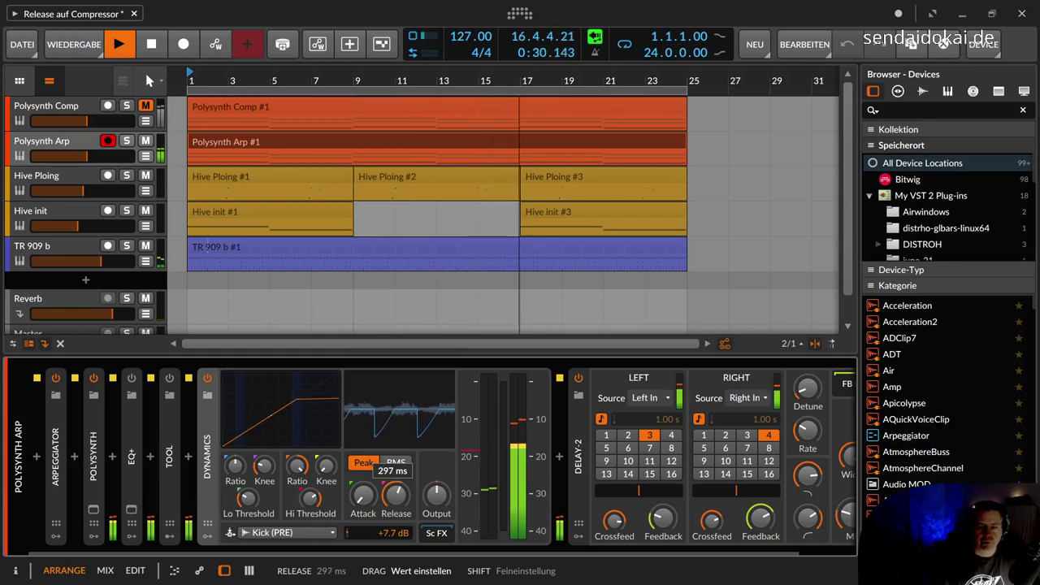
pyautogui.moveTo(395, 504); pyautogui.dragTo(395, 507)
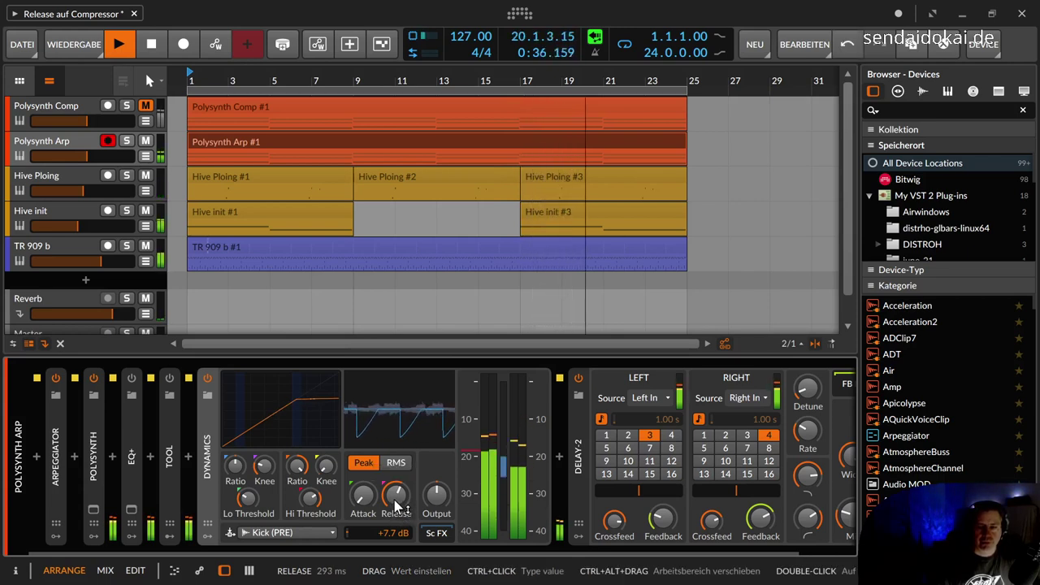
pyautogui.moveTo(395, 500); pyautogui.dragTo(395, 500)
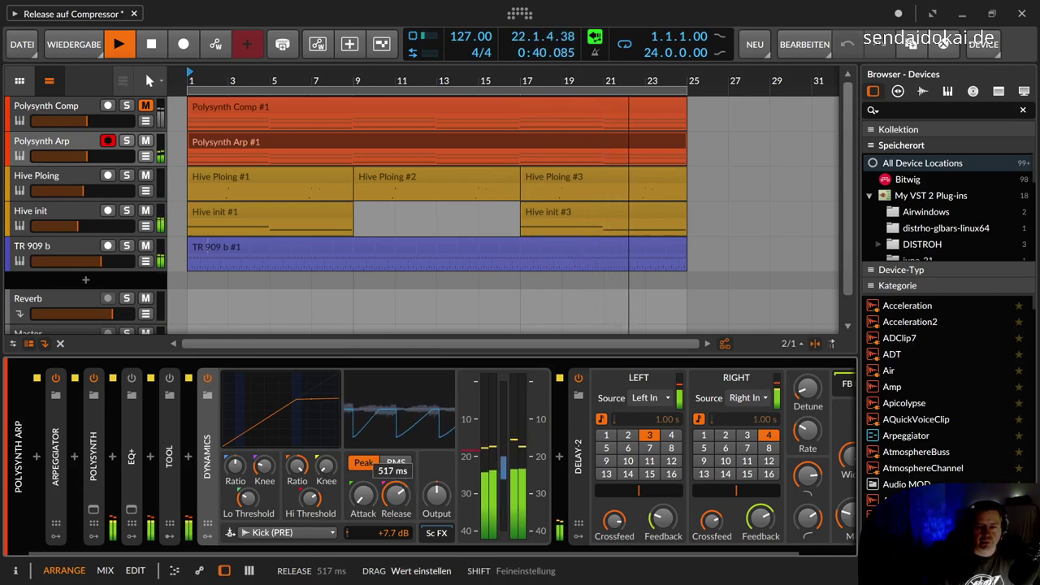
pyautogui.moveTo(395, 500); pyautogui.dragTo(396, 502)
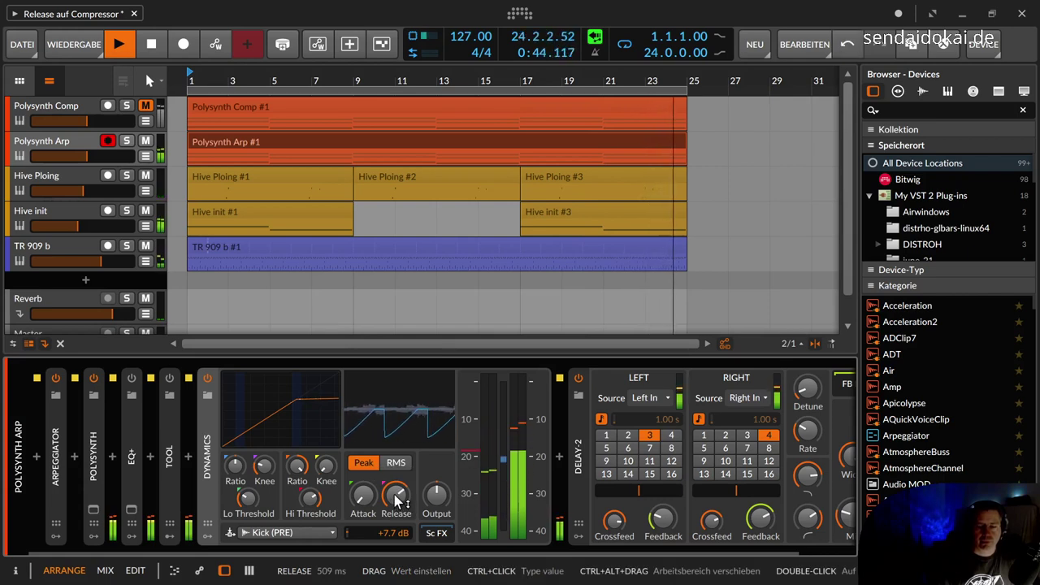
# Try Dynamics releases of 575, 713 and 525 ms during playback, then shorten the release to 30.2 ms.
pyautogui.moveTo(396, 501); pyautogui.dragTo(396, 497)
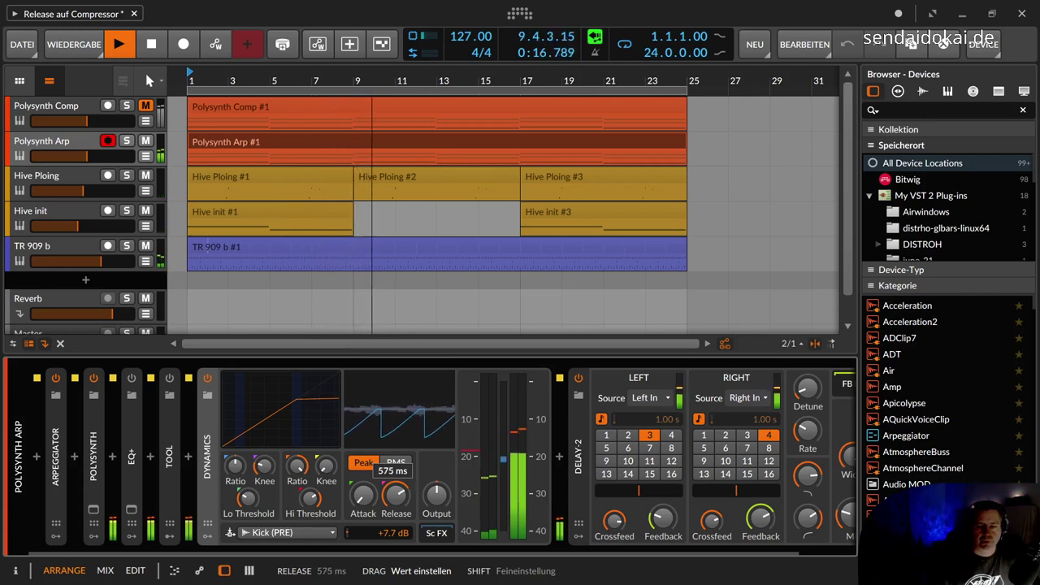
pyautogui.moveTo(396, 494); pyautogui.dragTo(396, 504)
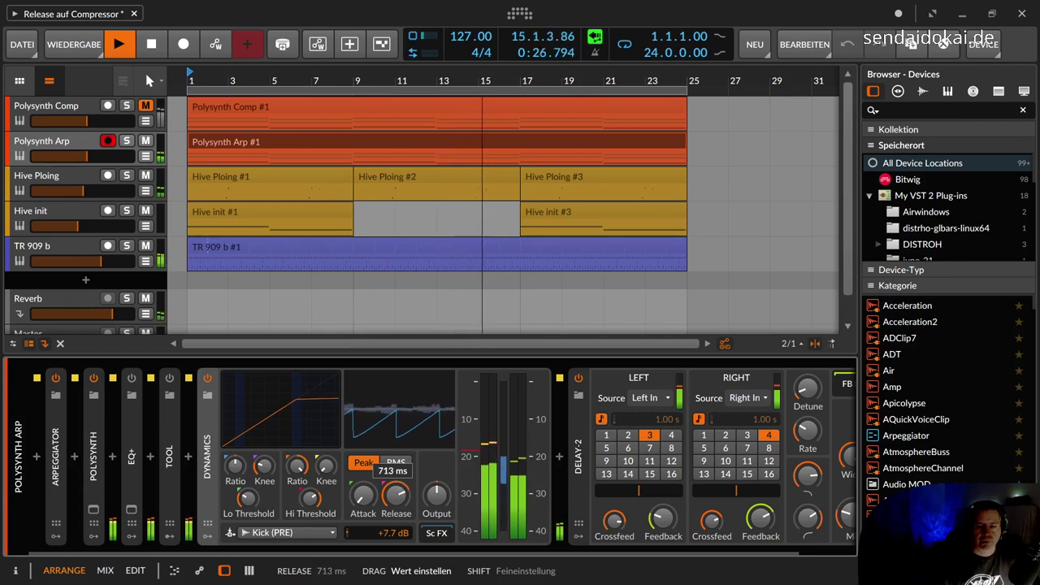
pyautogui.moveTo(396, 495); pyautogui.dragTo(396, 498)
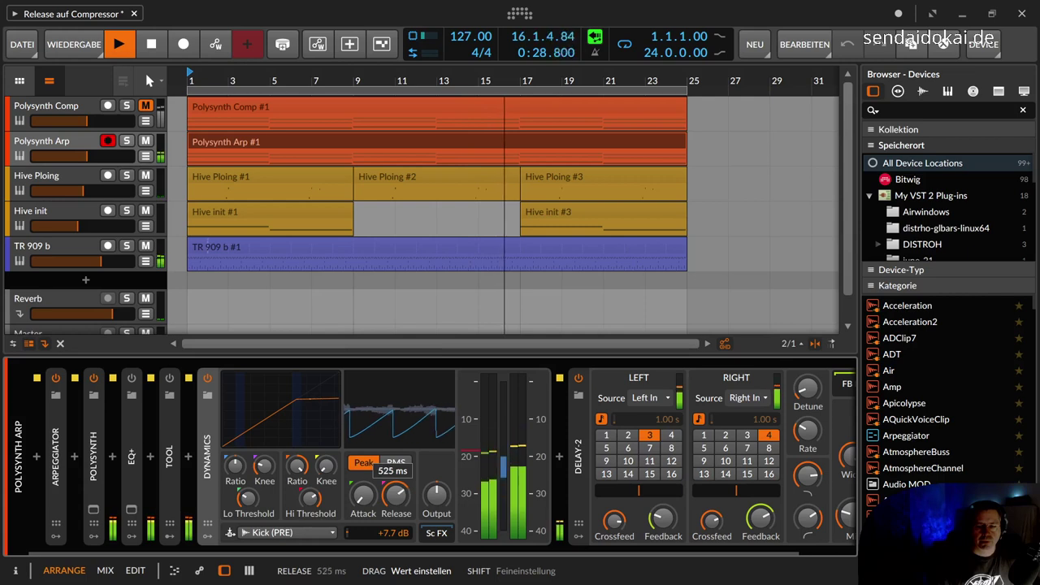
pyautogui.moveTo(395, 499); pyautogui.dragTo(396, 518)
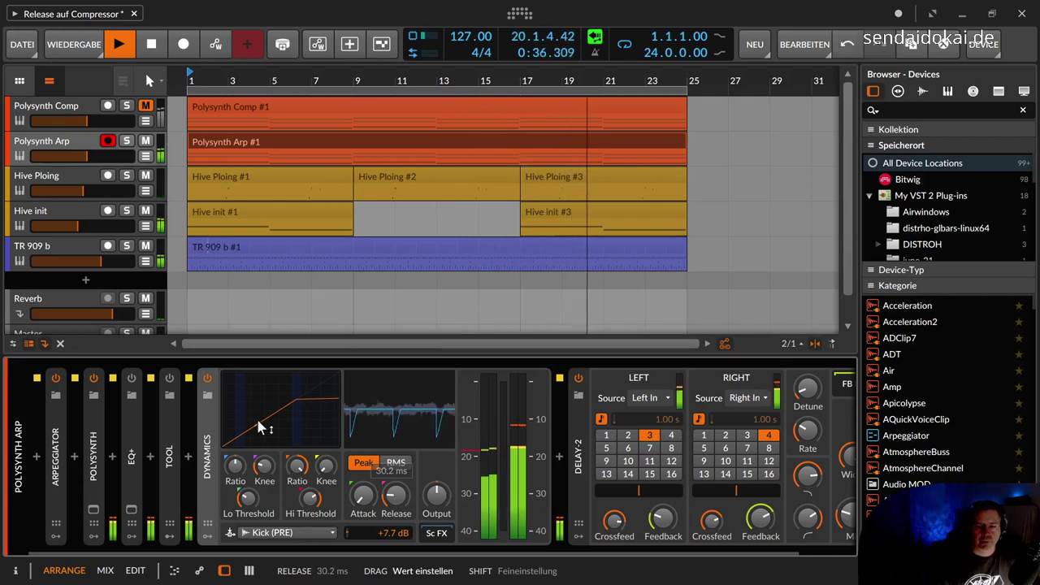
# Stop playback, bypass the Dynamics device on Polysynth Arp and mute the track.
pyautogui.press('space')
pyautogui.click(208, 379)
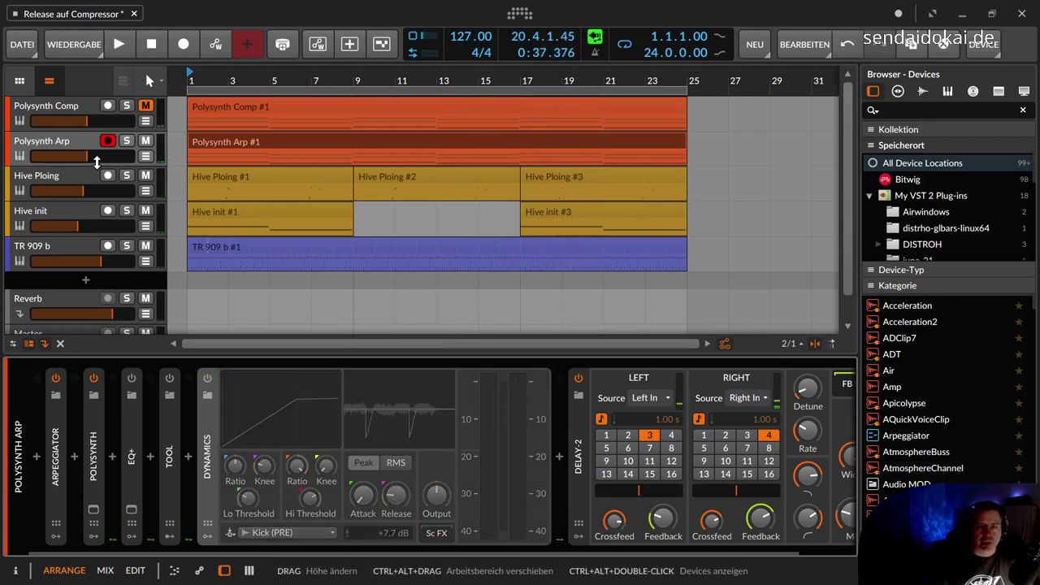
pyautogui.click(145, 141)
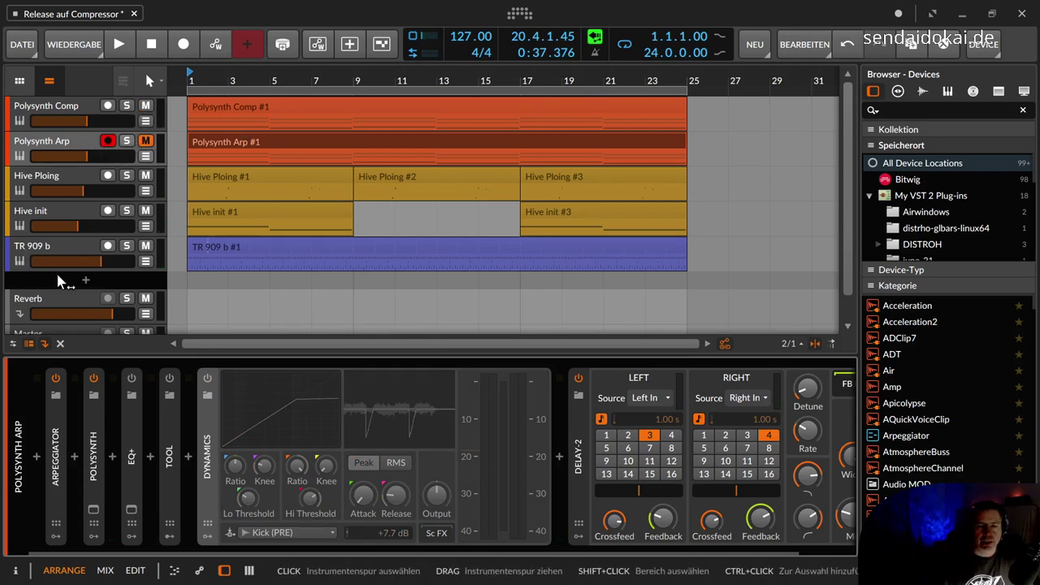
# Enable the Dynamics device on the Master track and, during playback, set its sidechain input gain to +11.5 dB.
pyautogui.scroll(-1, 56, 276)
pyautogui.click(69, 315)
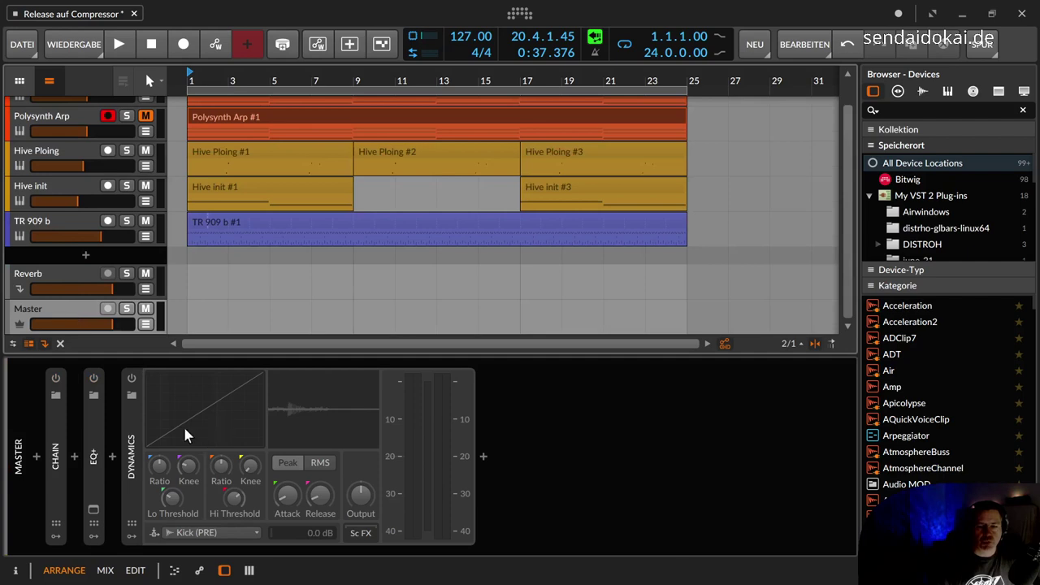
pyautogui.click(132, 378)
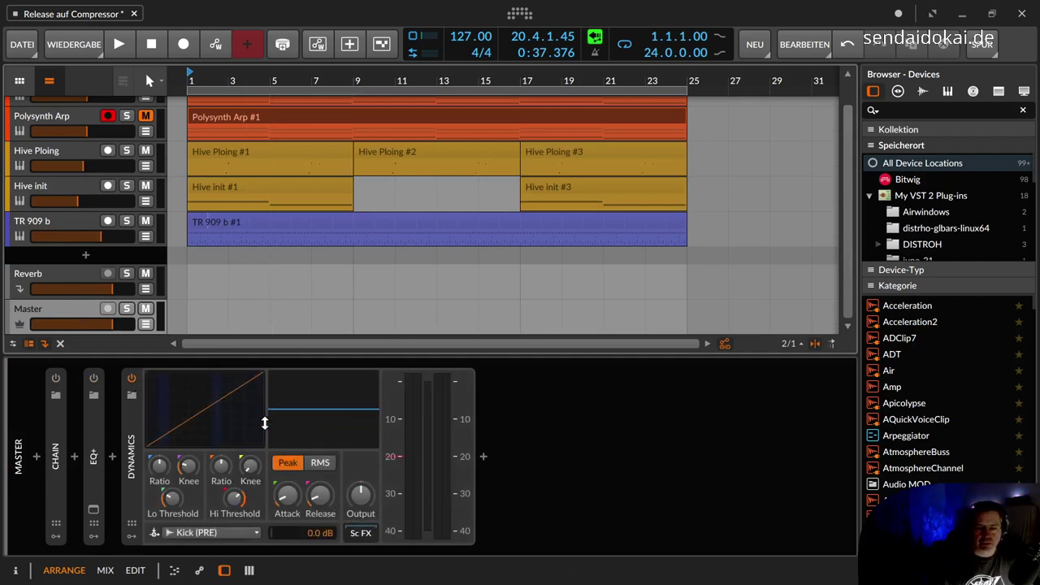
pyautogui.press('space')
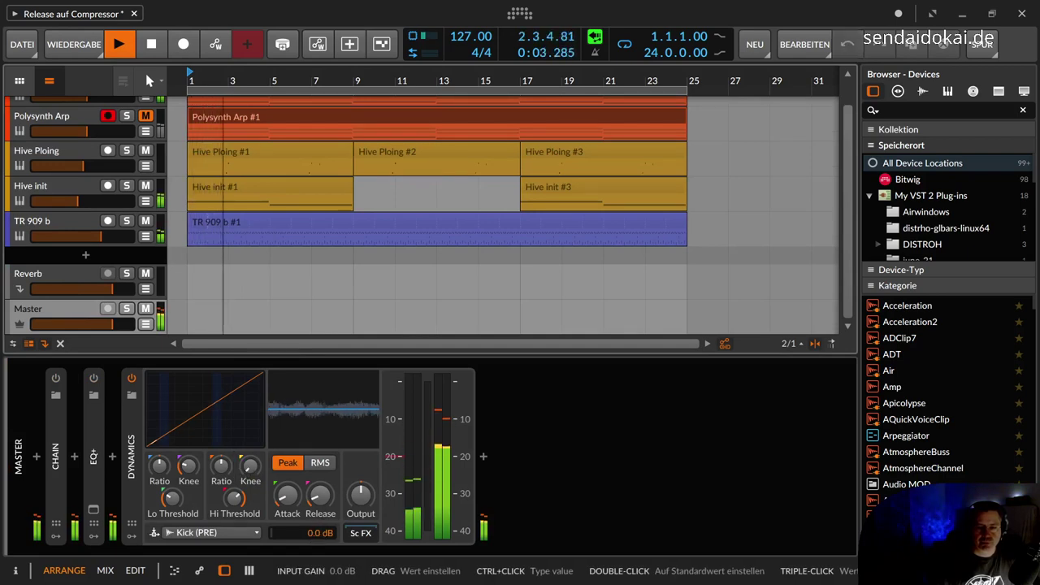
pyautogui.moveTo(312, 532); pyautogui.dragTo(313, 438)
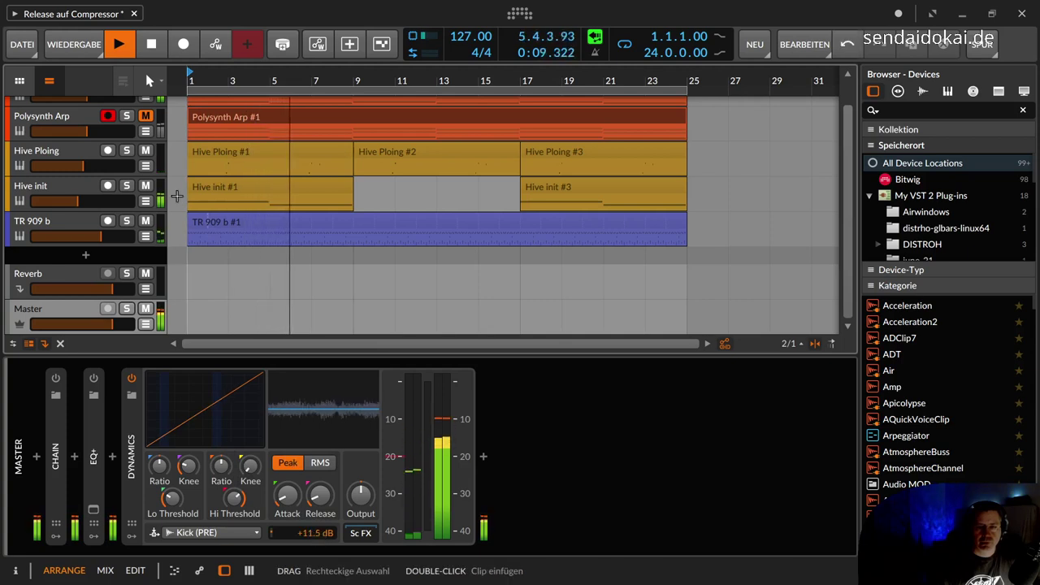
# Stop playback, unmute Polysynth Comp and bypass its Dynamics device, returning to the Master track's devices.
pyautogui.press('space')
pyautogui.scroll(1, 99, 122)
pyautogui.click(97, 116)
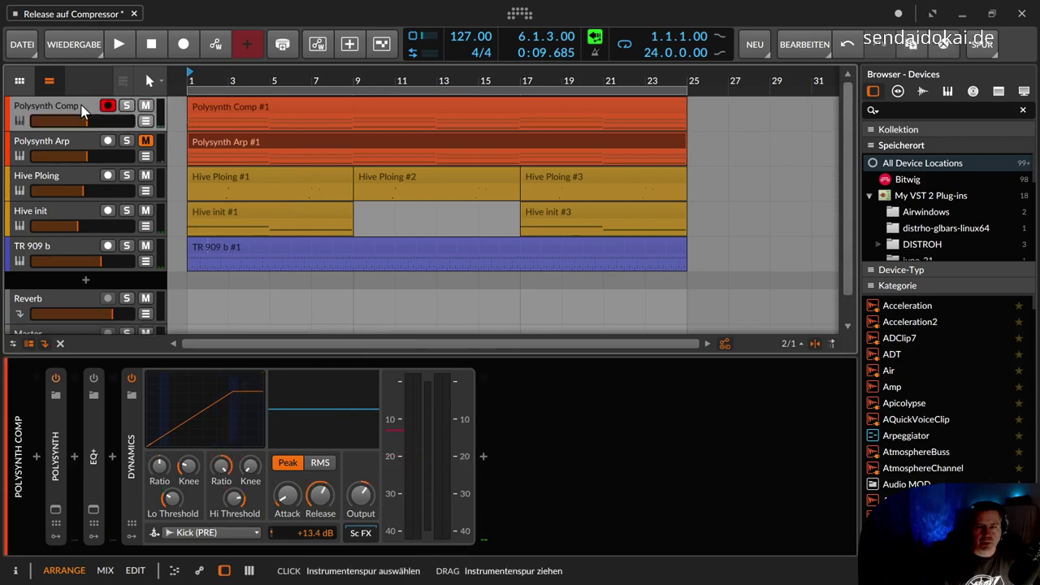
pyautogui.scroll(-1, 90, 269)
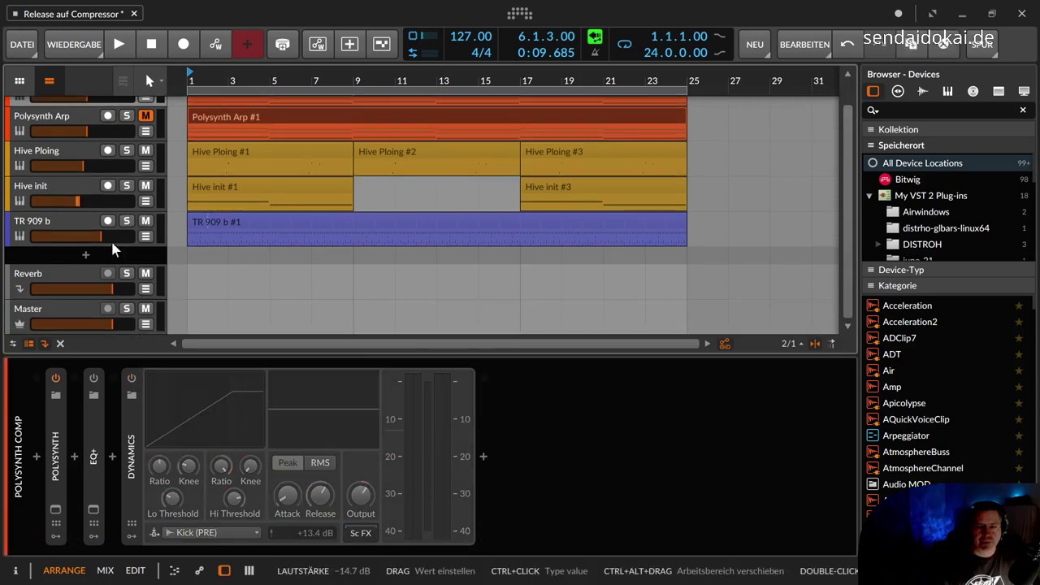
pyautogui.click(89, 313)
# Start playback, raise the Master Dynamics high ratio and set the high threshold to -18.9 dB.
pyautogui.press('space')
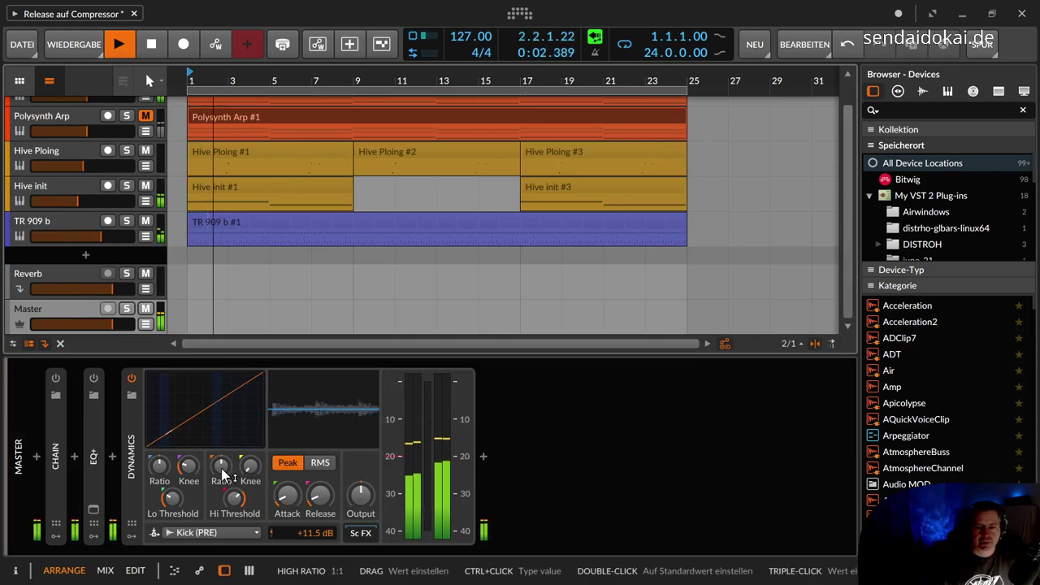
pyautogui.moveTo(223, 470); pyautogui.dragTo(222, 464)
pyautogui.moveTo(220, 466); pyautogui.dragTo(220, 406)
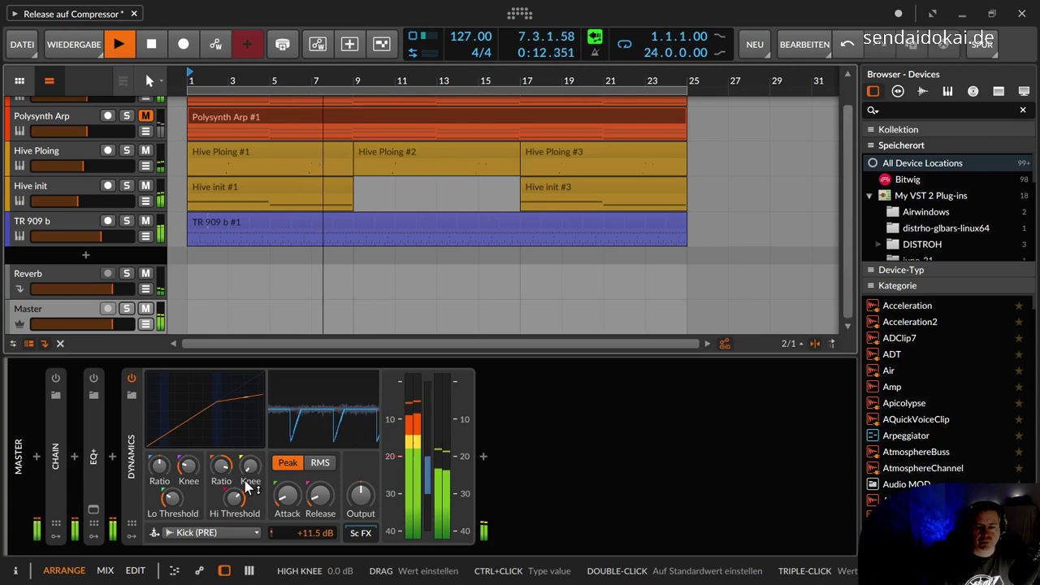
pyautogui.moveTo(235, 499)
pyautogui.mouseDown()
pyautogui.moveTo(235, 485)
pyautogui.moveTo(240, 513)
pyautogui.mouseUp()
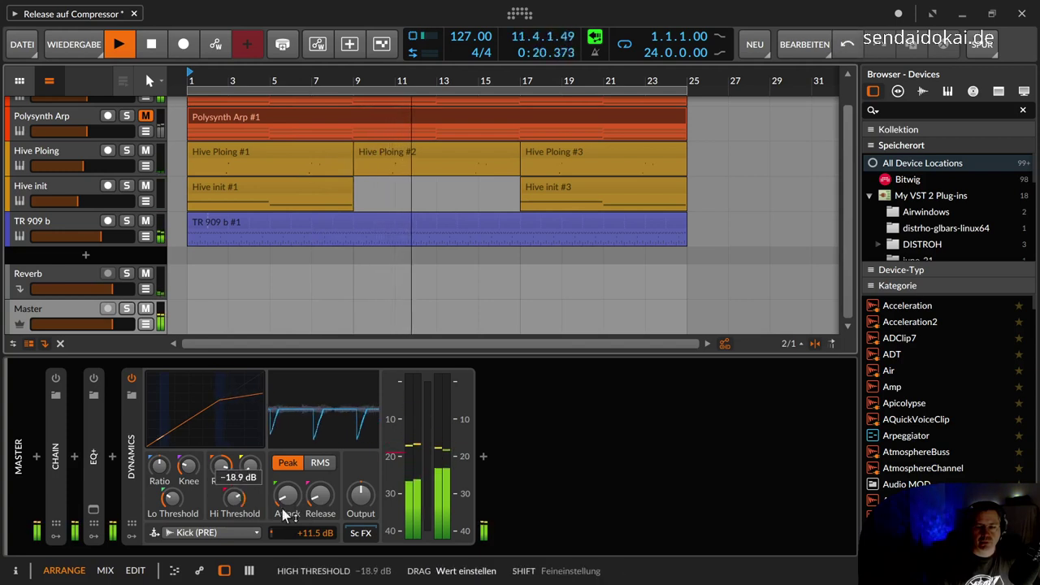
# Audition progressively longer Master Dynamics releases of 102 ms, 240 ms and slightly above during playback.
pyautogui.moveTo(320, 494); pyautogui.dragTo(320, 471)
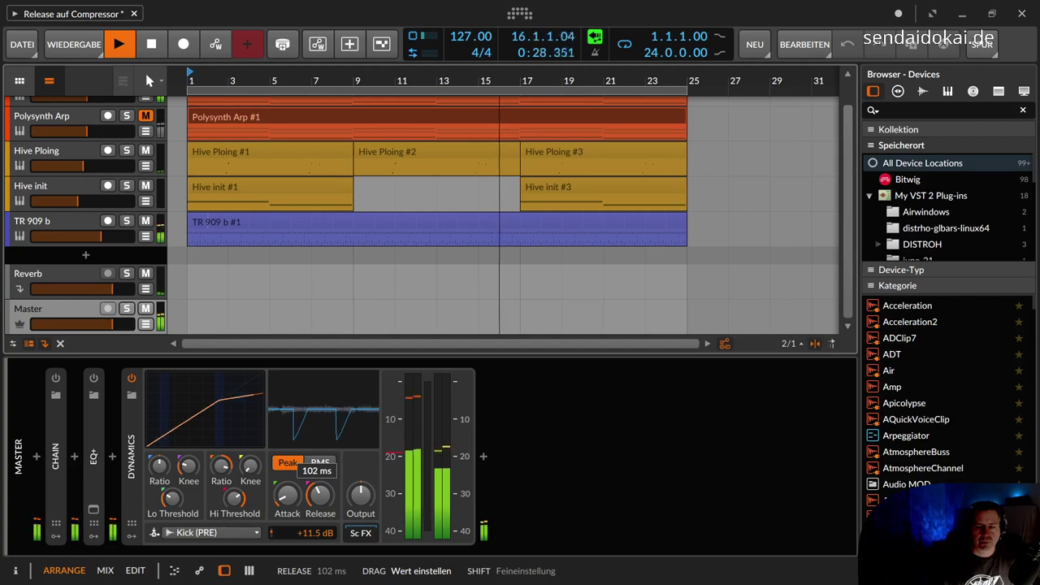
pyautogui.moveTo(320, 471); pyautogui.dragTo(320, 458)
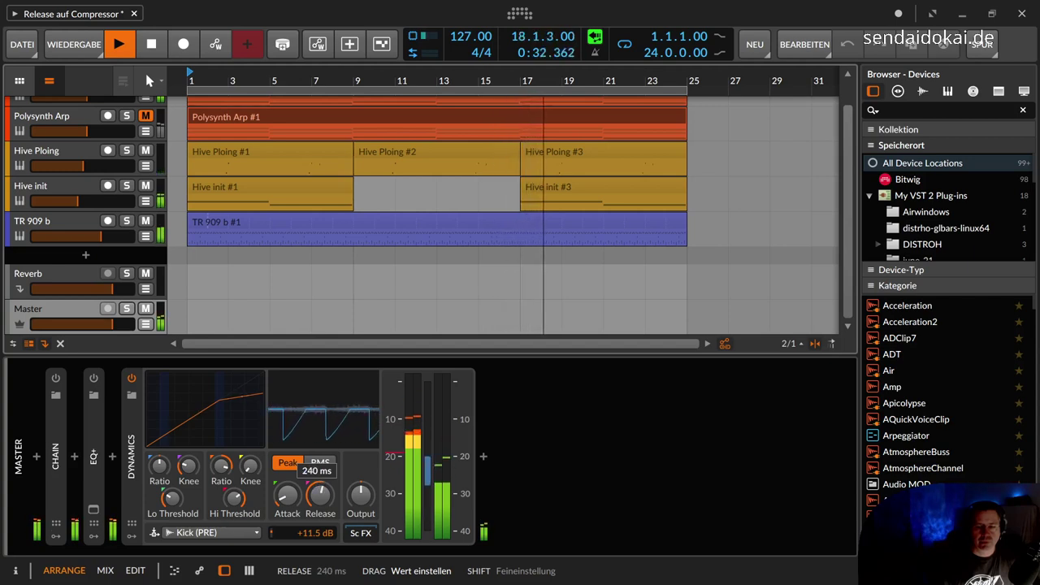
pyautogui.moveTo(320, 494); pyautogui.dragTo(320, 488)
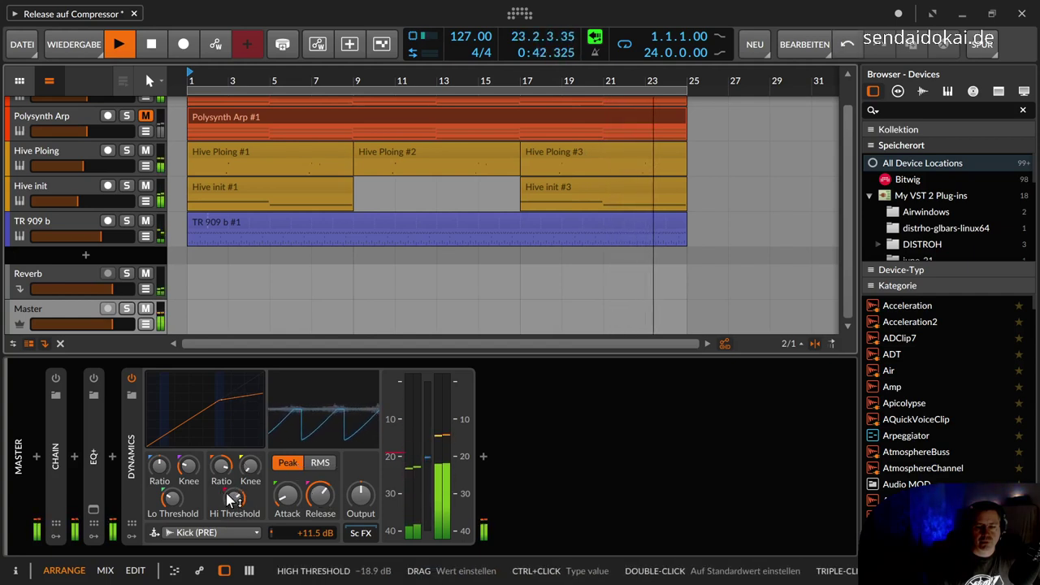
# Set the Master Dynamics high threshold to -15.6 dB and input gain to +11.7 dB, ending playback.
pyautogui.moveTo(234, 494); pyautogui.dragTo(234, 477)
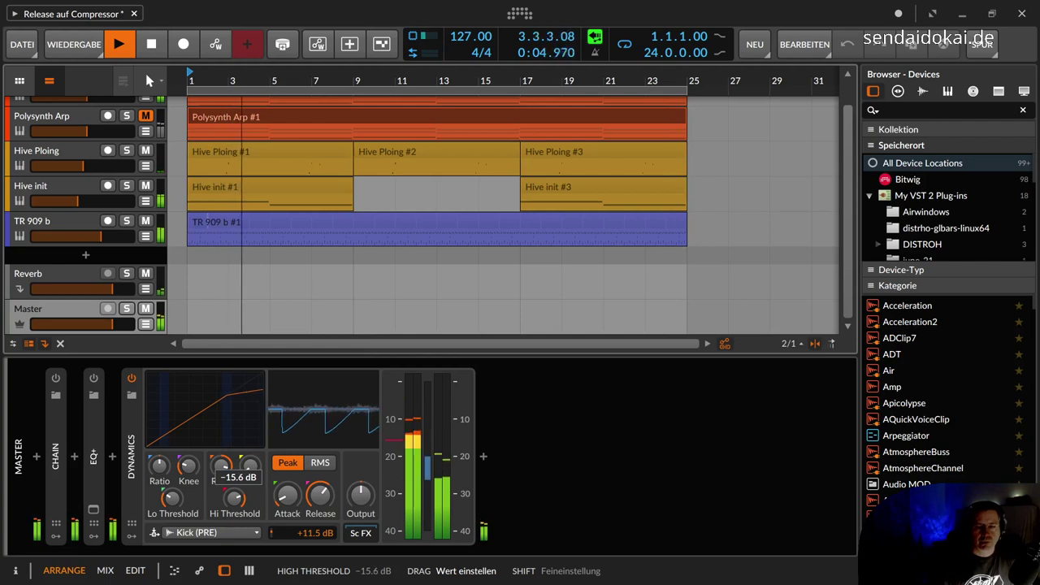
pyautogui.moveTo(304, 532)
pyautogui.mouseDown()
pyautogui.moveTo(304, 546)
pyautogui.moveTo(305, 531)
pyautogui.mouseUp()
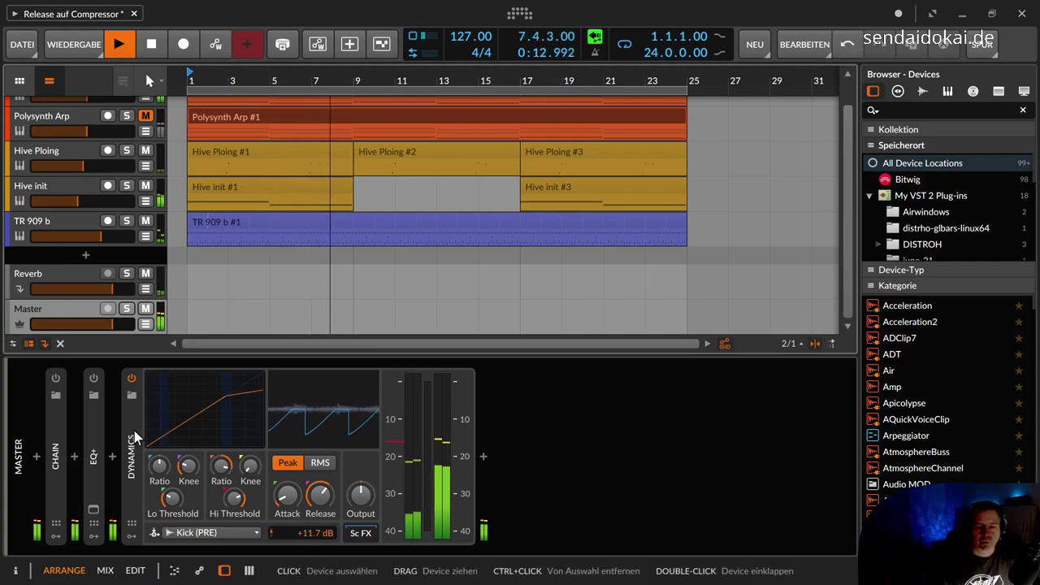
pyautogui.press('space')
# Toggle the bypass of the Master Dynamics device, leave it enabled and shorten its release.
pyautogui.click(132, 379)
pyautogui.click(131, 379)
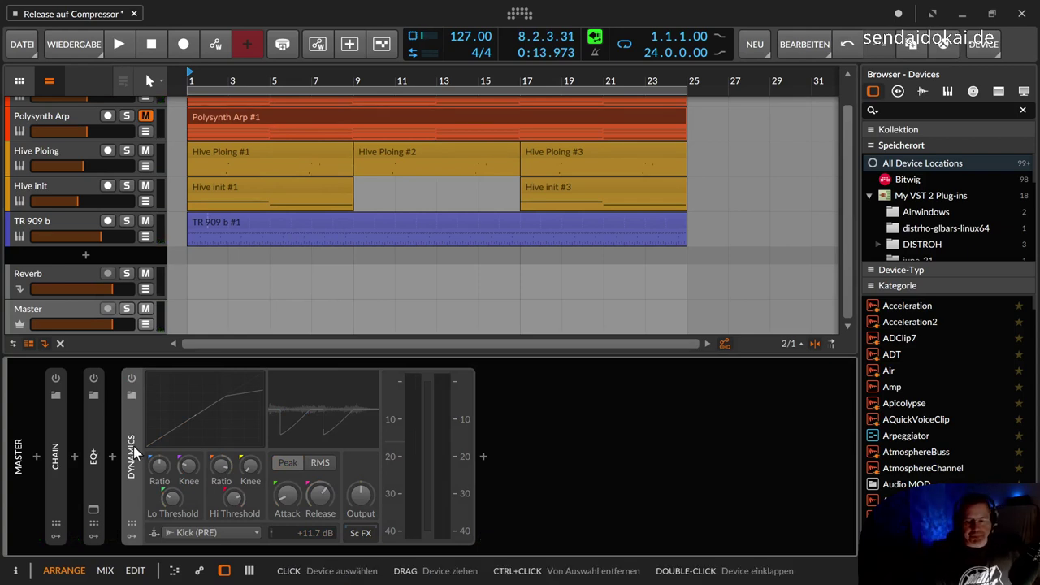
pyautogui.click(131, 378)
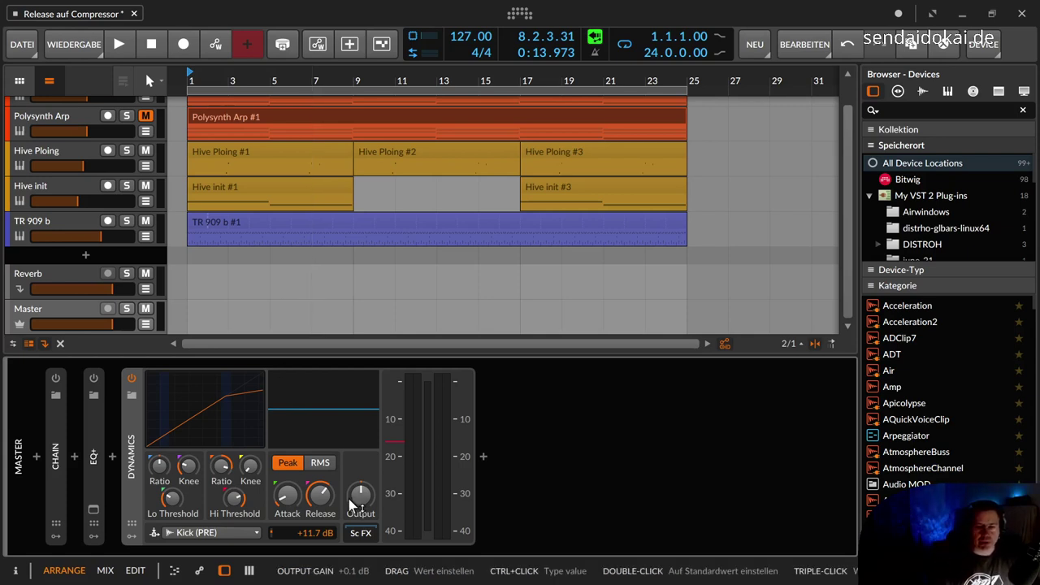
pyautogui.moveTo(326, 494); pyautogui.dragTo(326, 546)
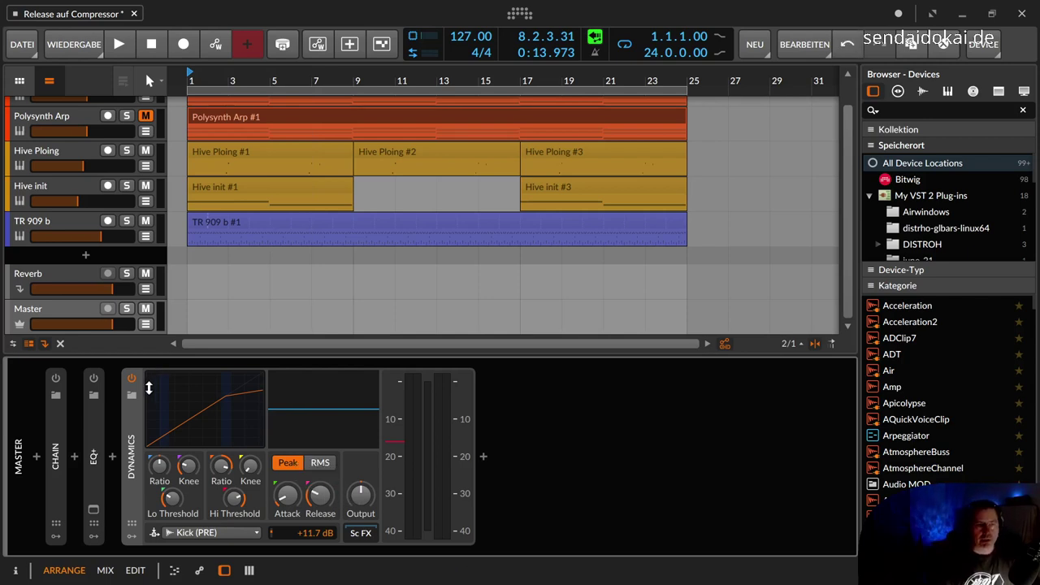